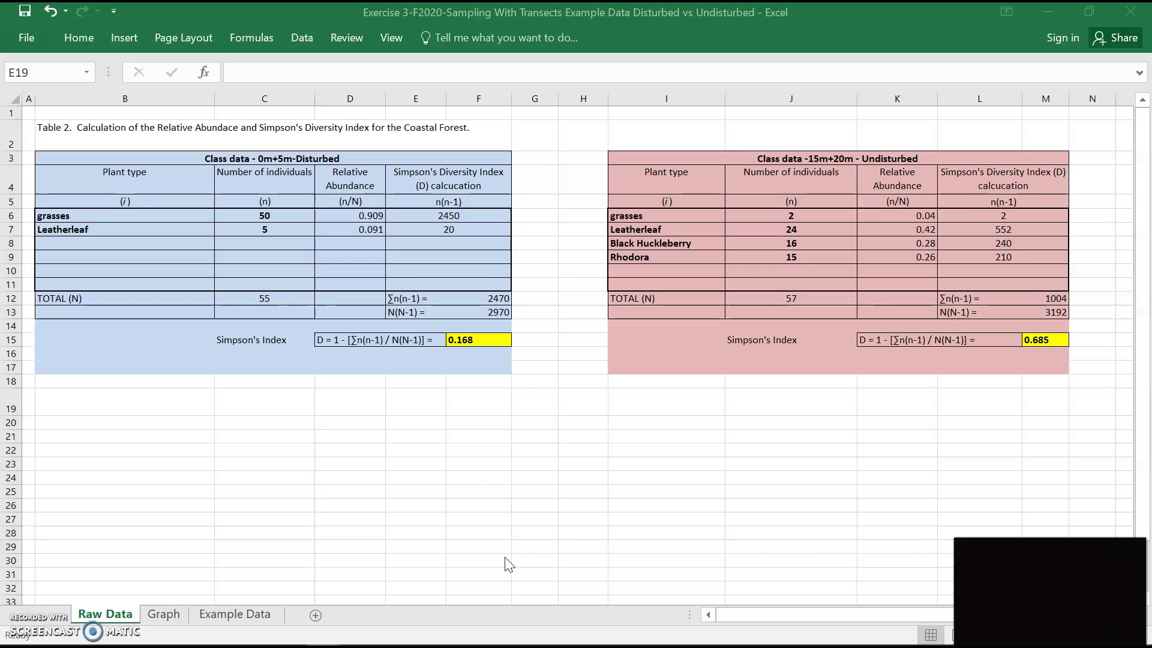
Delete the existing empty relative abundance chart from the Graph sheet.
{"action": "left_click", "coordinate": [349, 211]}
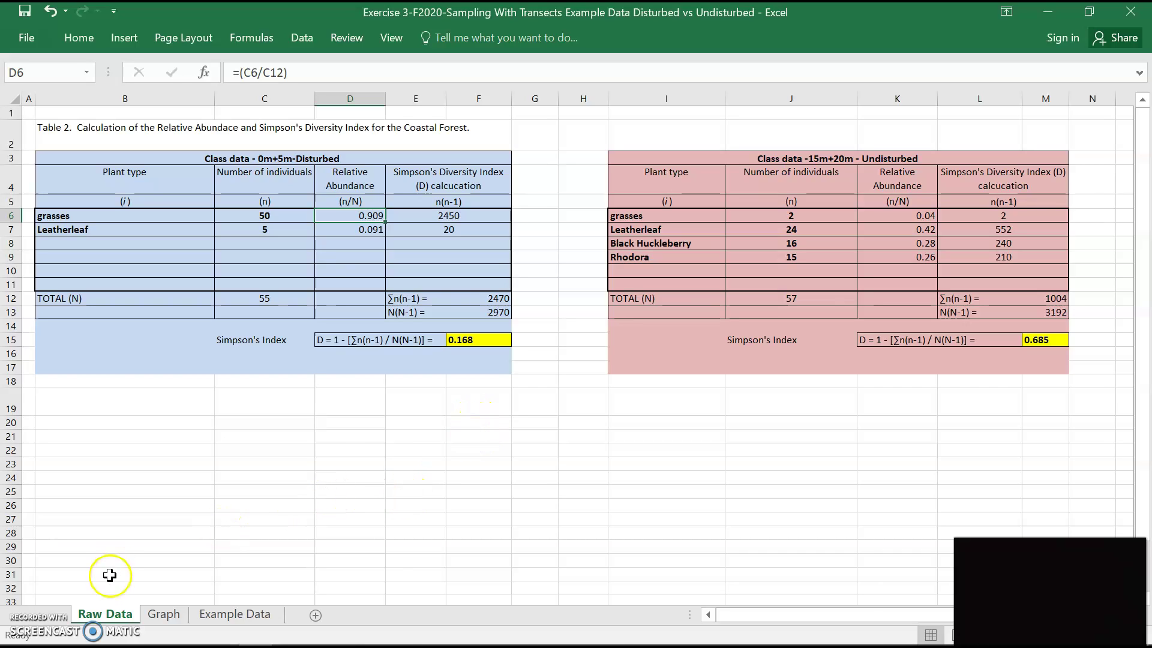
{"action": "left_click", "coordinate": [162, 614]}
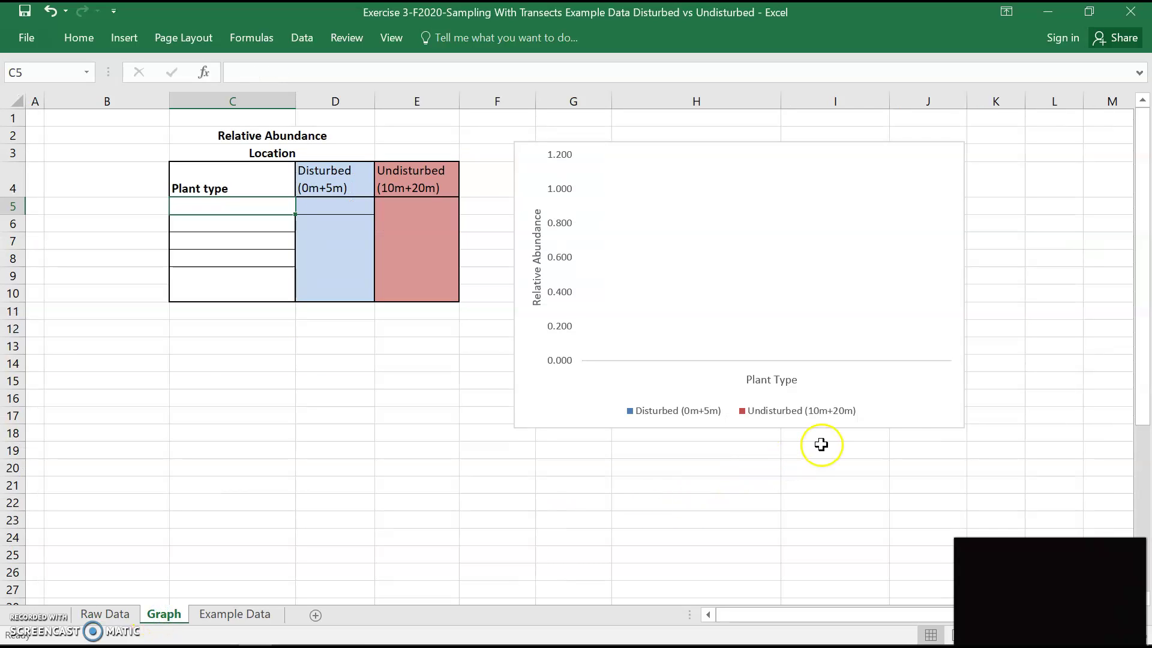
{"action": "left_click", "coordinate": [905, 413]}
{"action": "key", "text": "Delete"}
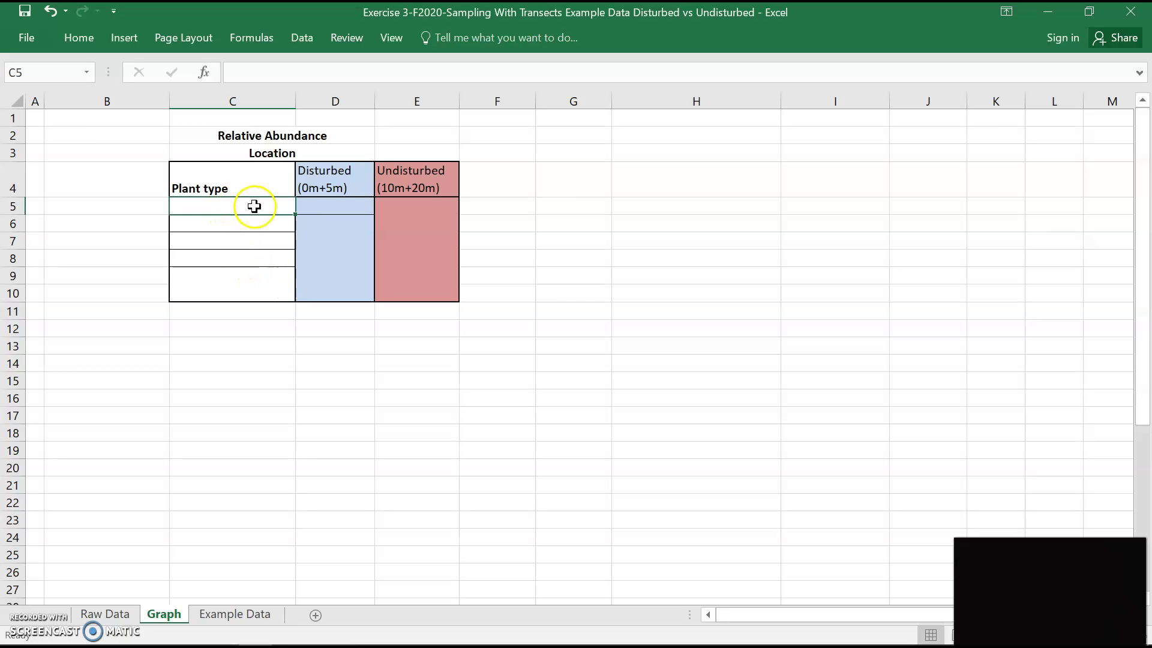
Copy the plant type "grasses" from cell B6 of the Raw Data sheet into cell C5 of the Graph sheet.
{"action": "left_click", "coordinate": [118, 616]}
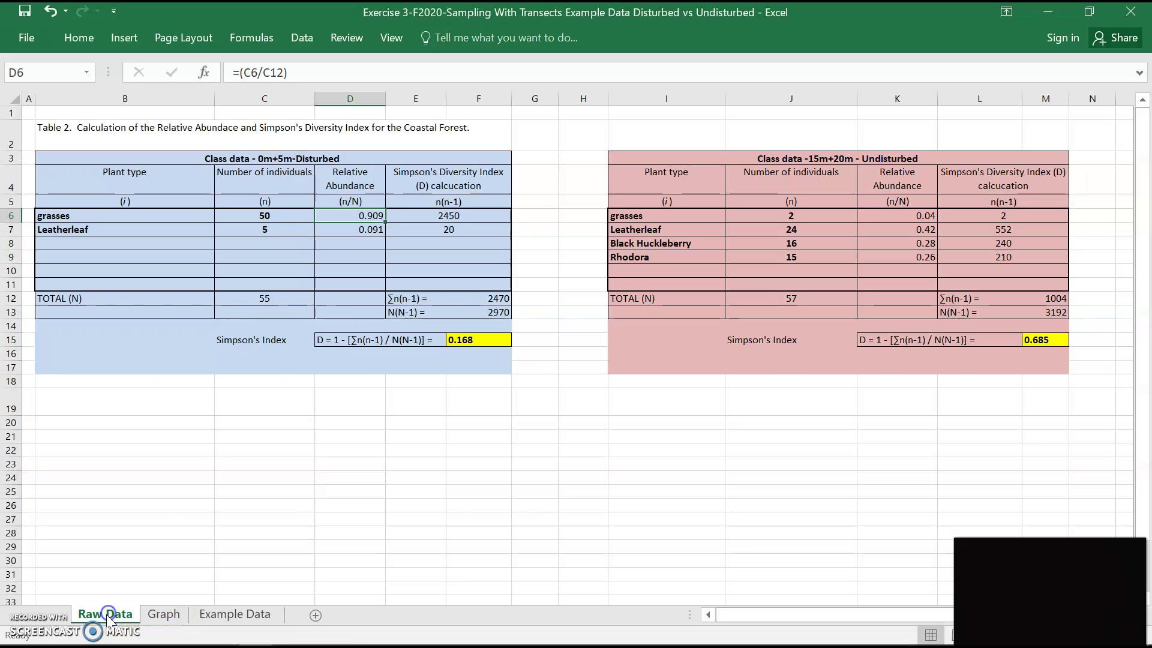
{"action": "left_click", "coordinate": [89, 219]}
{"action": "right_click", "coordinate": [98, 217]}
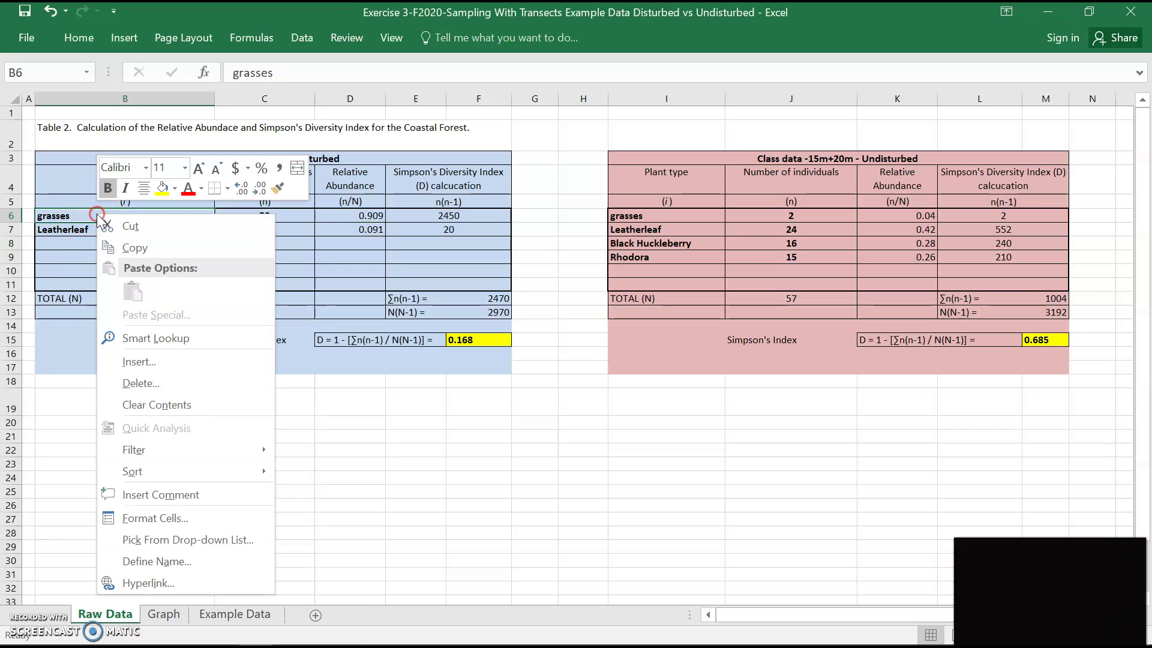
{"action": "left_click", "coordinate": [114, 246]}
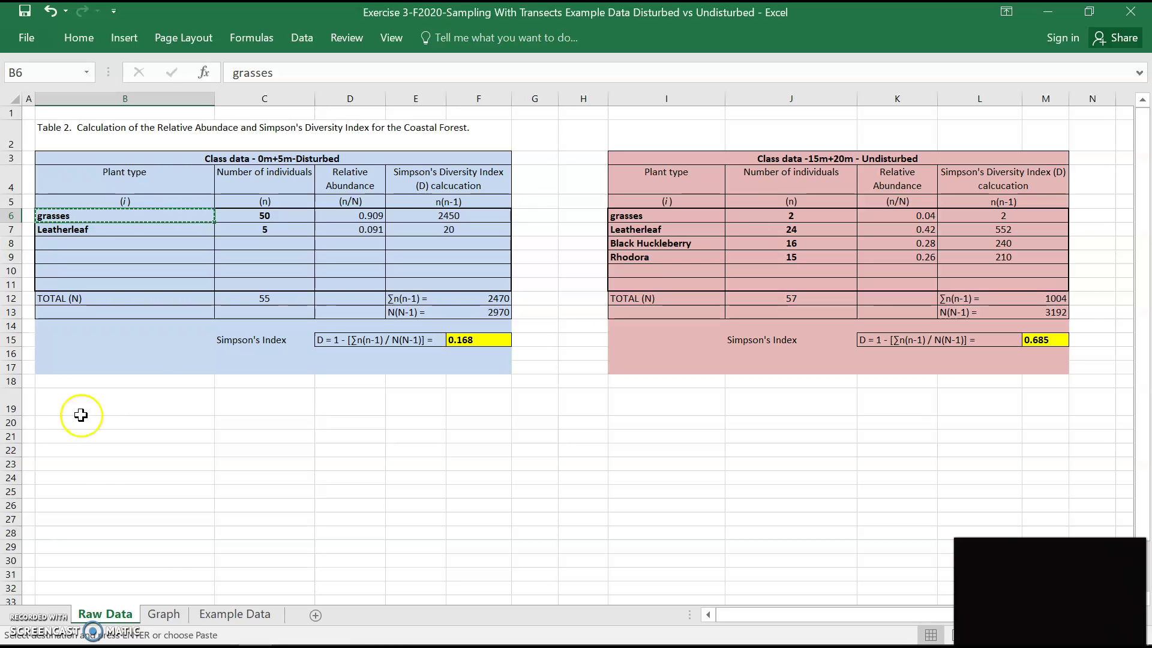
{"action": "left_click", "coordinate": [163, 614]}
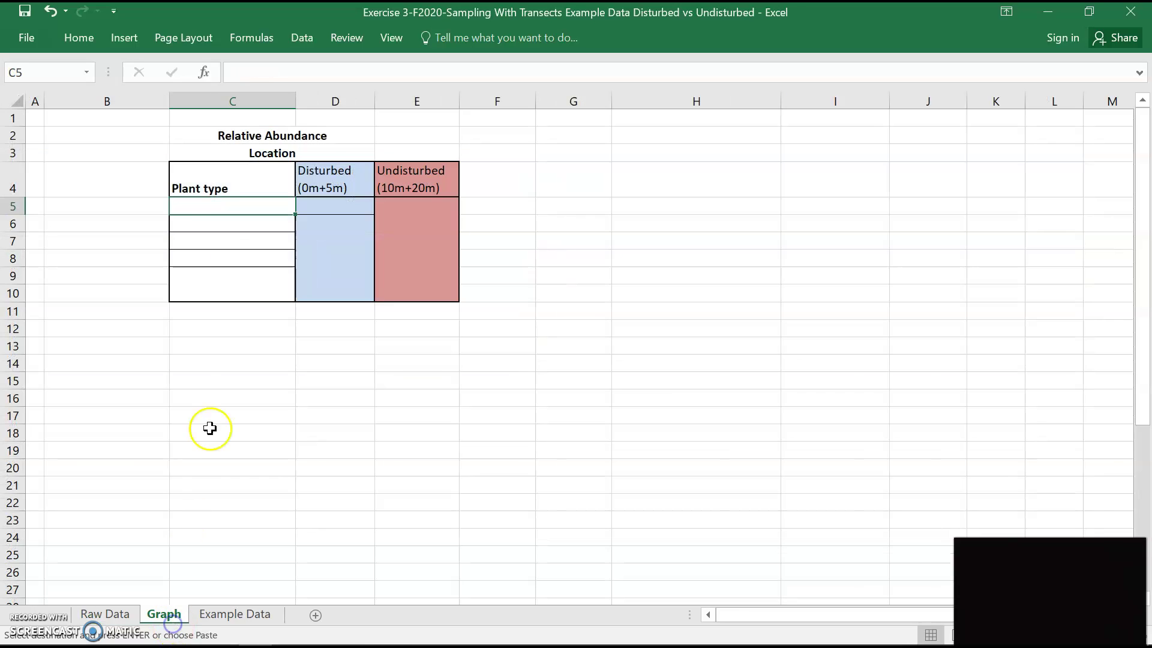
{"action": "right_click", "coordinate": [206, 209]}
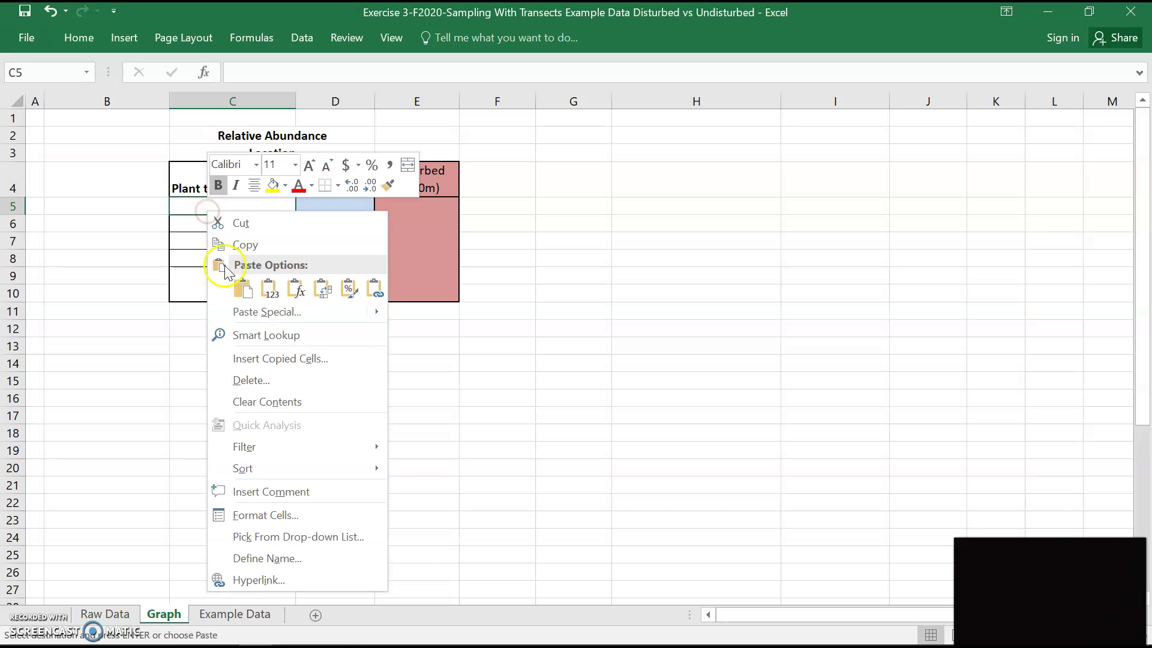
{"action": "left_click", "coordinate": [234, 291]}
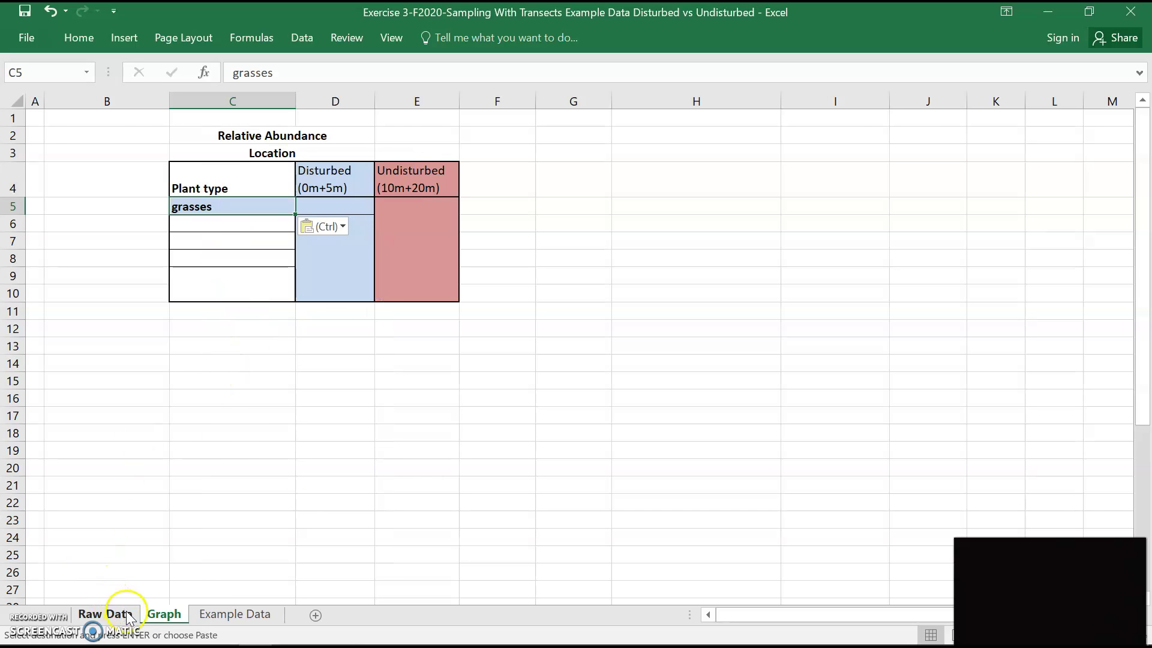
Copy the disturbed grasses relative abundance from cell D6 of the Raw Data sheet and return to the Graph sheet.
{"action": "left_click", "coordinate": [105, 614]}
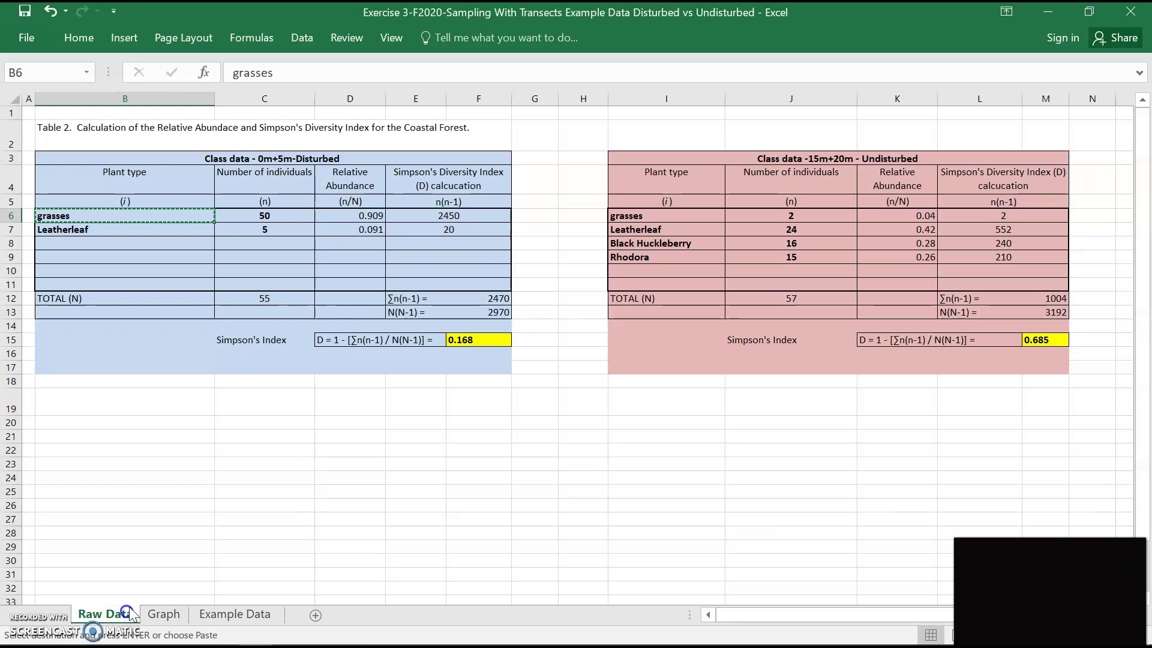
{"action": "left_click", "coordinate": [352, 218]}
{"action": "right_click", "coordinate": [352, 218]}
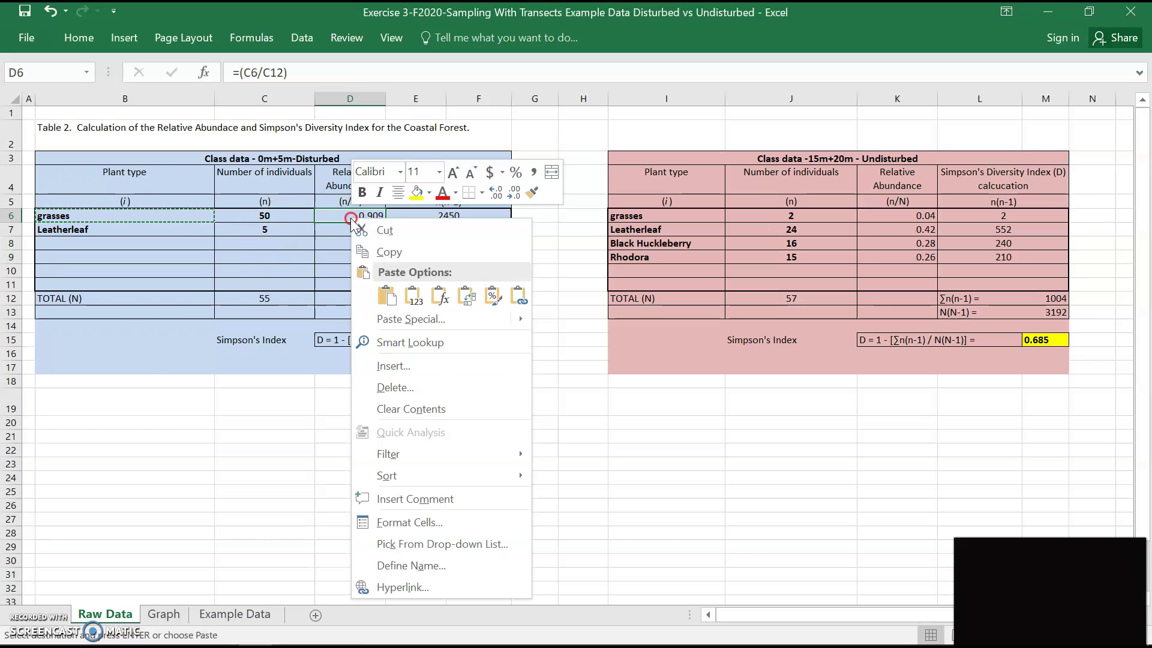
{"action": "left_click", "coordinate": [369, 253]}
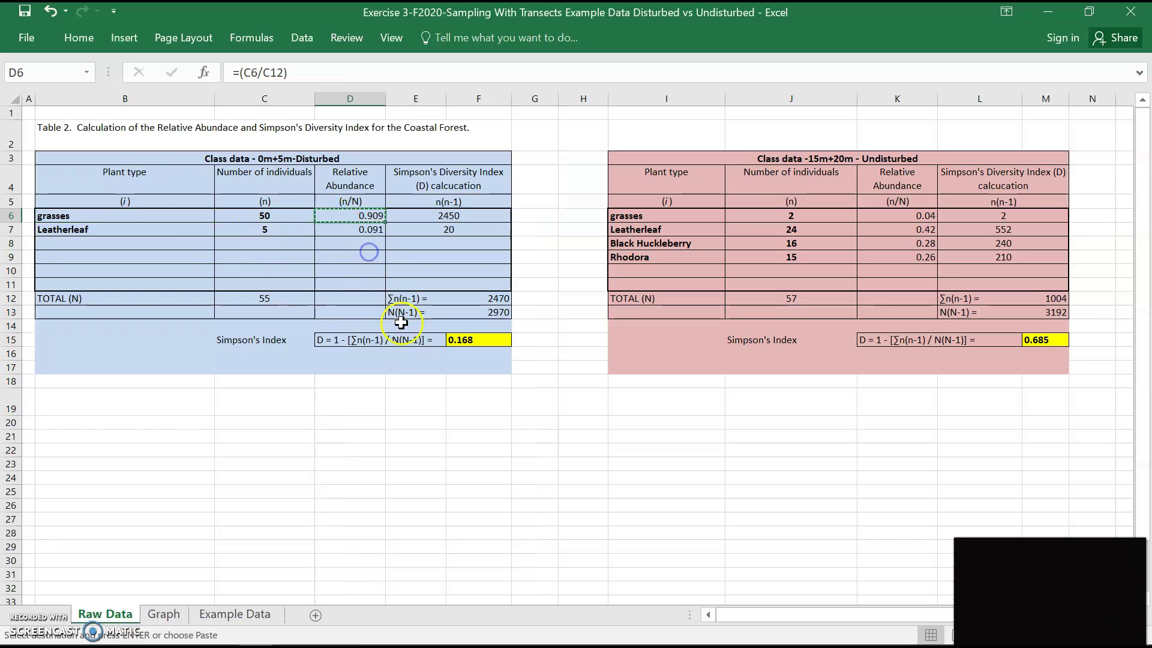
{"action": "left_click", "coordinate": [163, 613]}
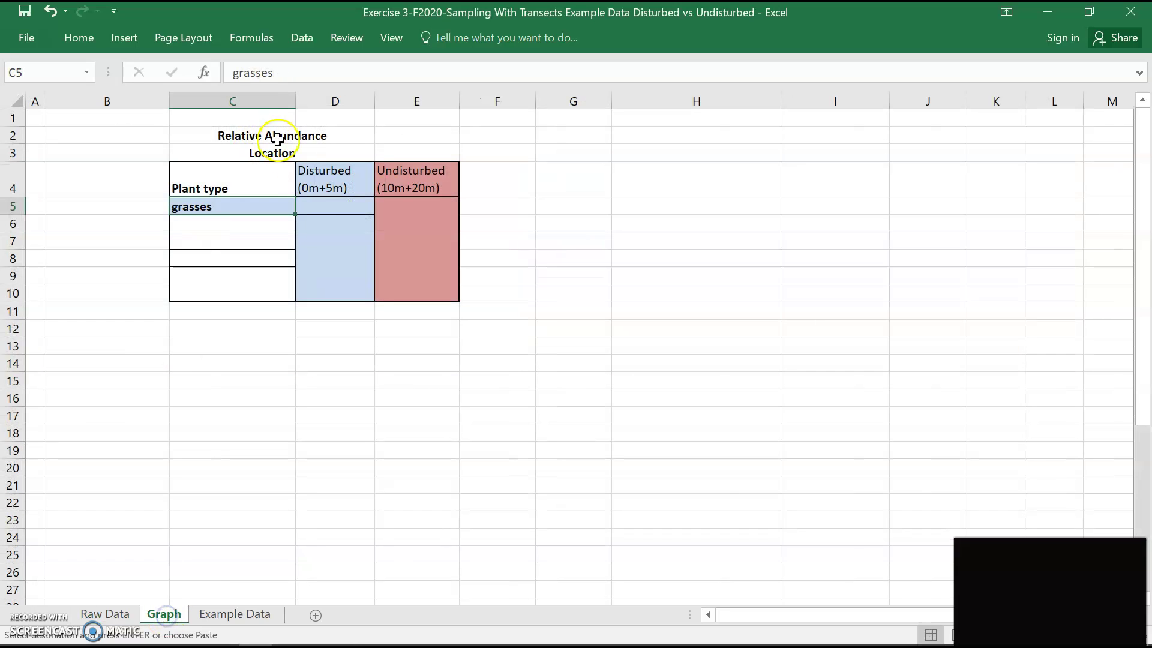
Try to paste the copied relative abundance with its formula into cell D5 of the Graph sheet.
{"action": "right_click", "coordinate": [330, 208]}
{"action": "left_click", "coordinate": [363, 282]}
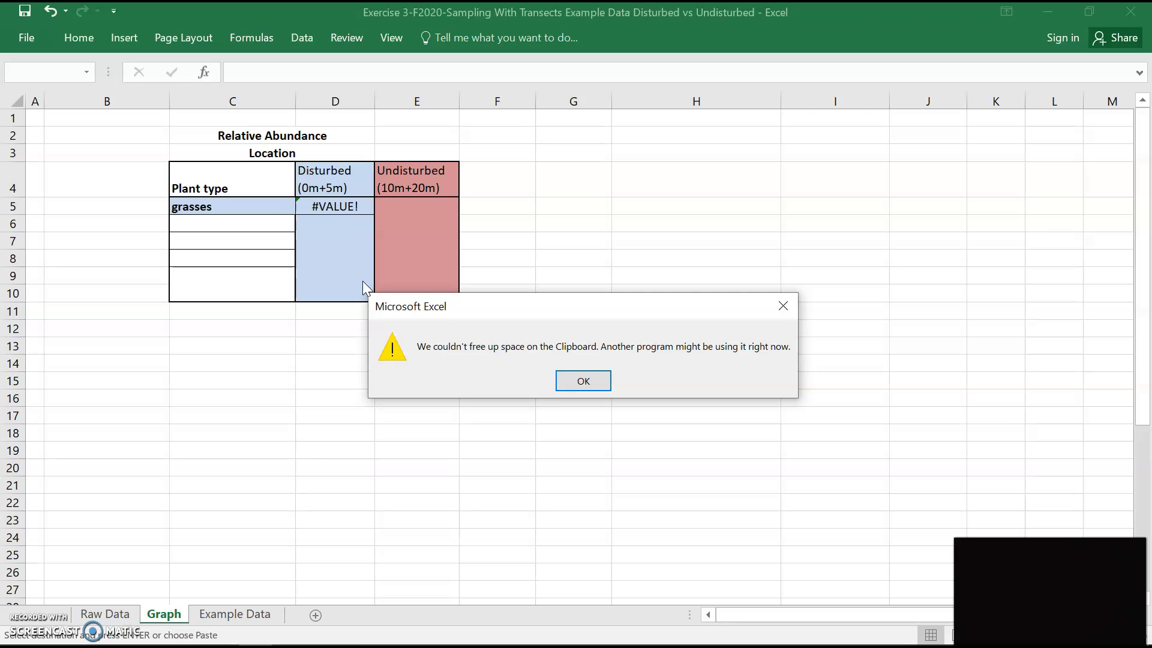
{"action": "left_click", "coordinate": [598, 381]}
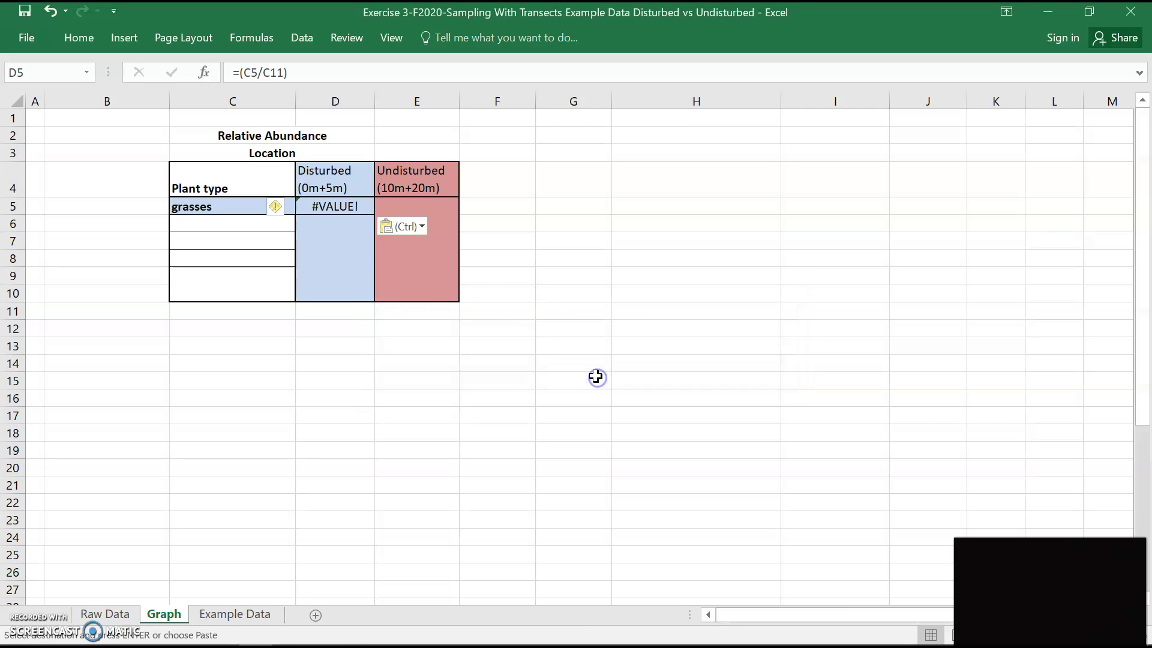
Paste the copied grasses relative abundance into cell D5 as values only.
{"action": "right_click", "coordinate": [334, 206]}
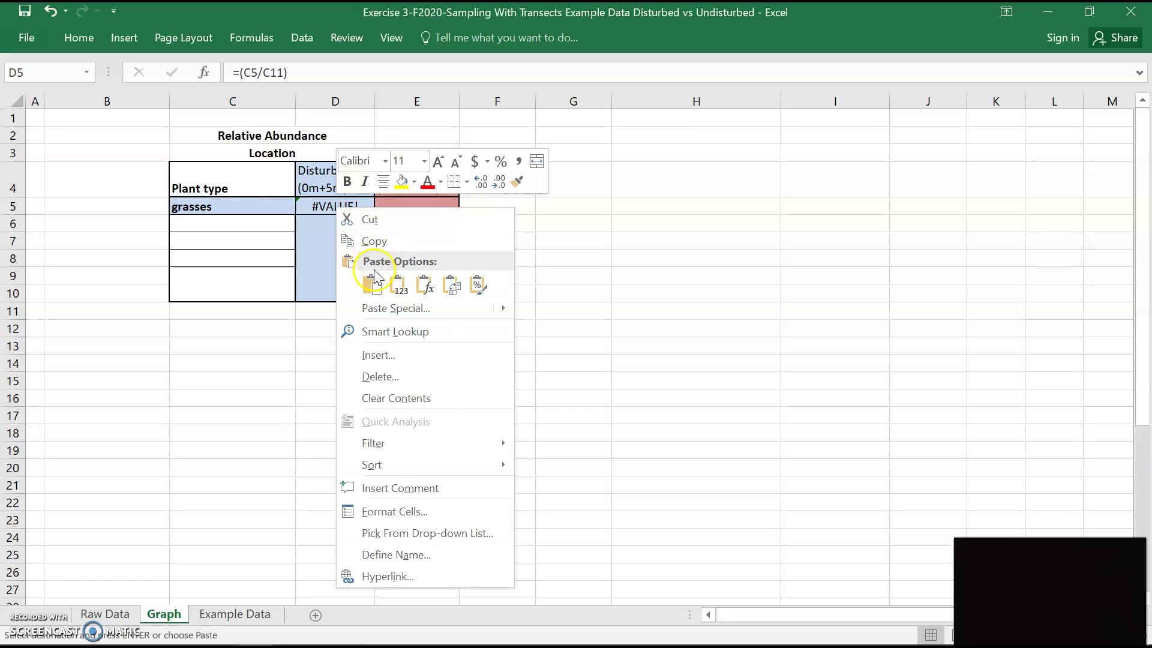
{"action": "left_click", "coordinate": [391, 282]}
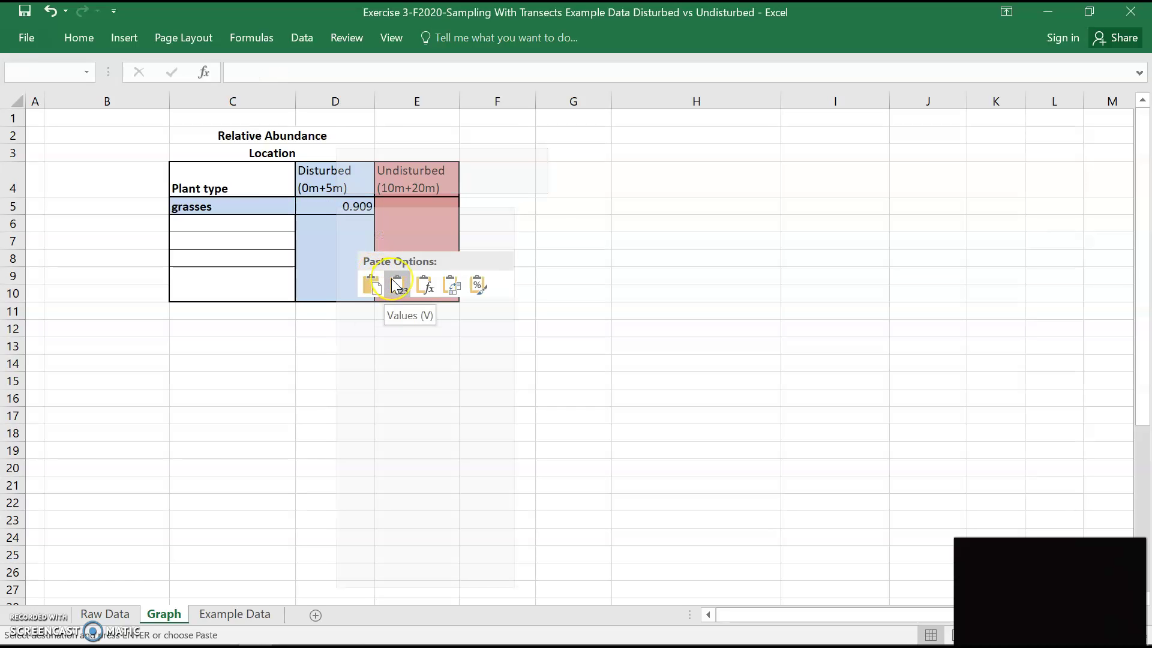
{"action": "left_click", "coordinate": [399, 287]}
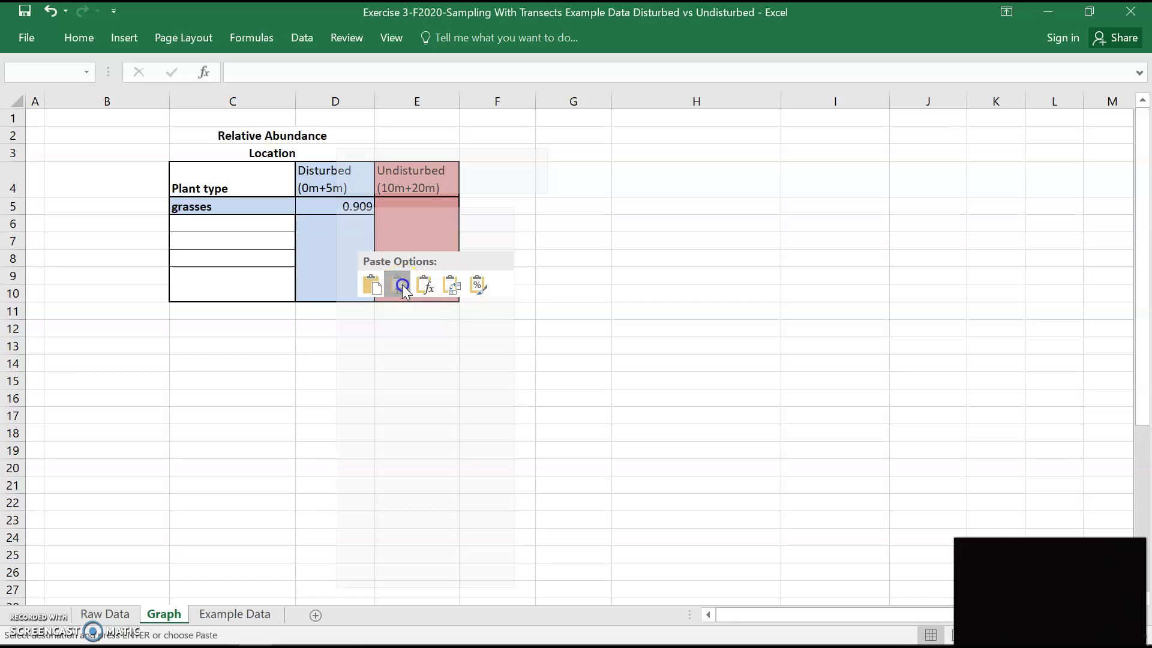
Copy the undisturbed grasses relative abundance from cell K6 of Raw Data into cell E5 of Graph as values only.
{"action": "left_click", "coordinate": [109, 614]}
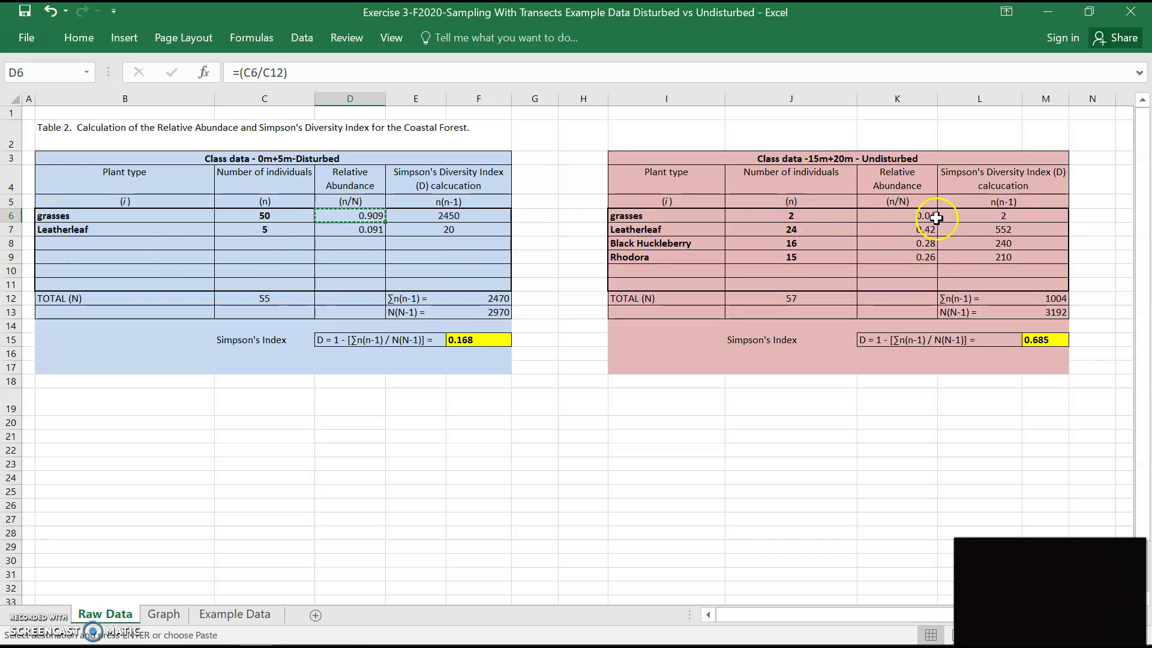
{"action": "left_click", "coordinate": [904, 228]}
{"action": "left_click", "coordinate": [906, 215]}
{"action": "right_click", "coordinate": [910, 211]}
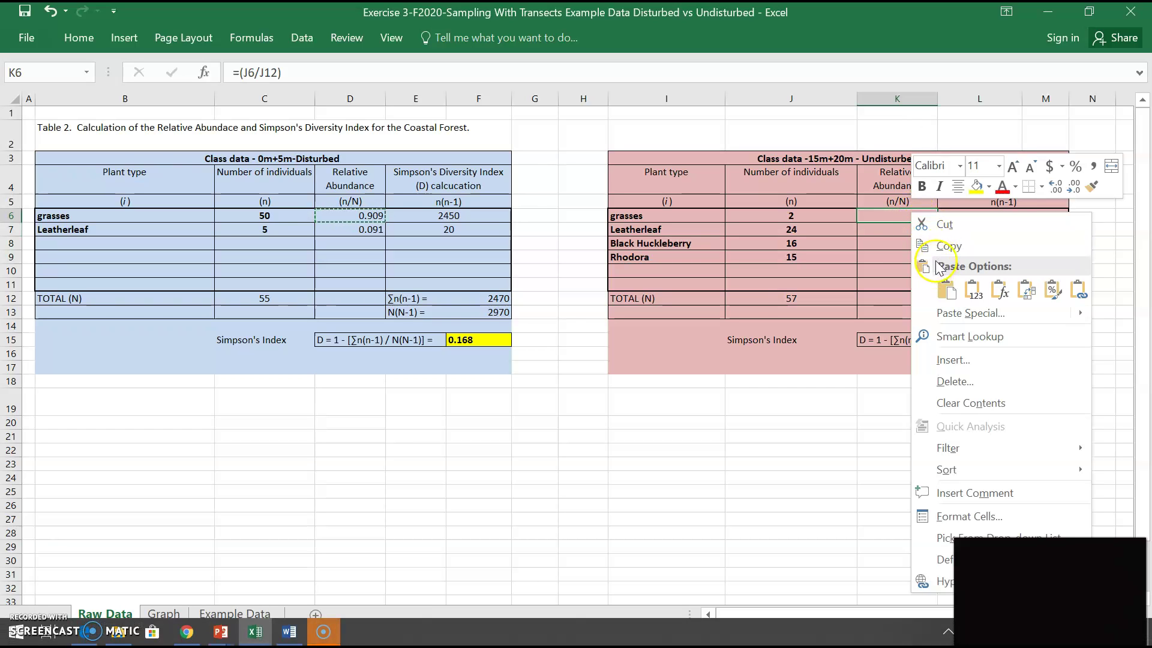
{"action": "left_click", "coordinate": [944, 246]}
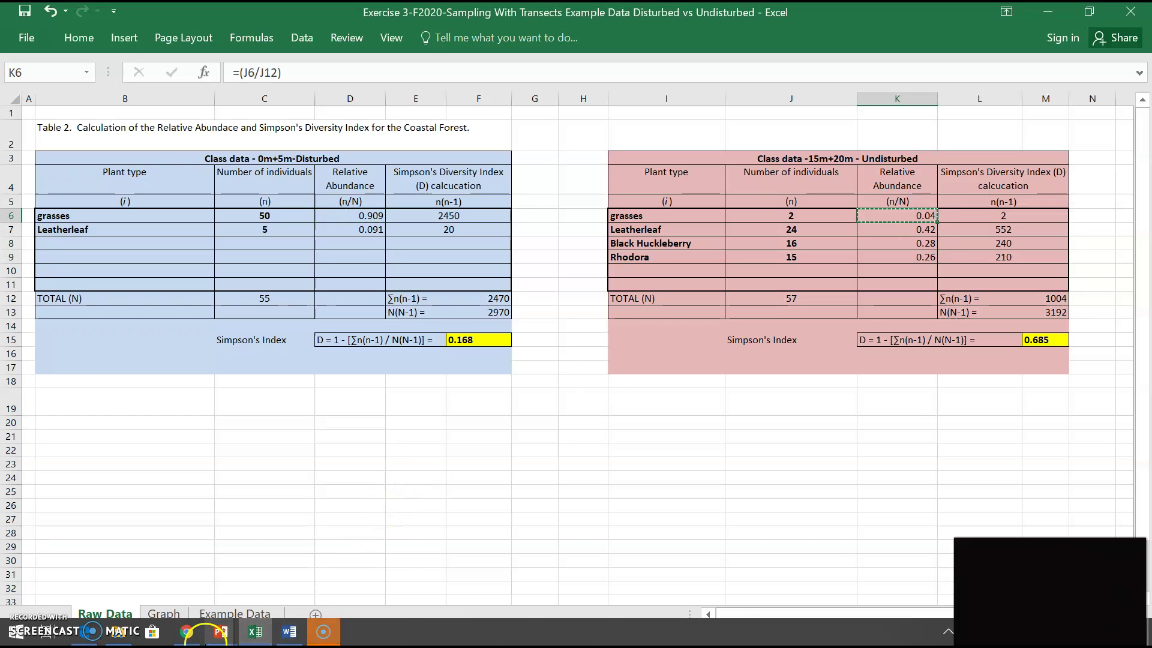
{"action": "left_click", "coordinate": [167, 612]}
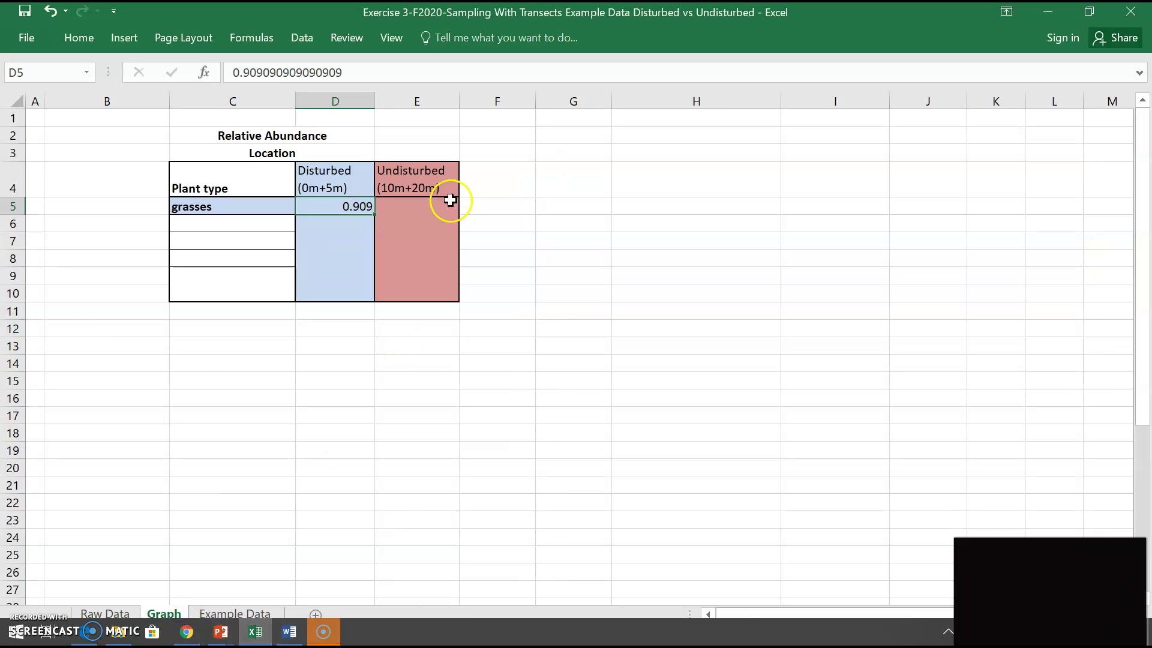
{"action": "left_click", "coordinate": [426, 213]}
{"action": "right_click", "coordinate": [426, 208]}
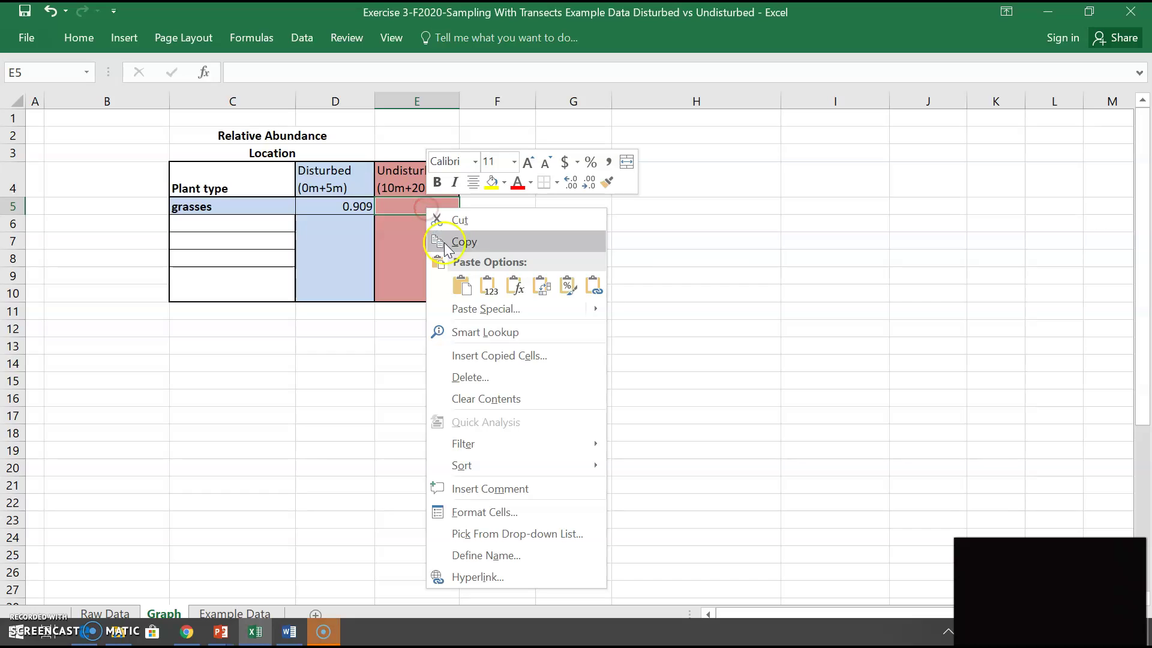
{"action": "left_click", "coordinate": [485, 283]}
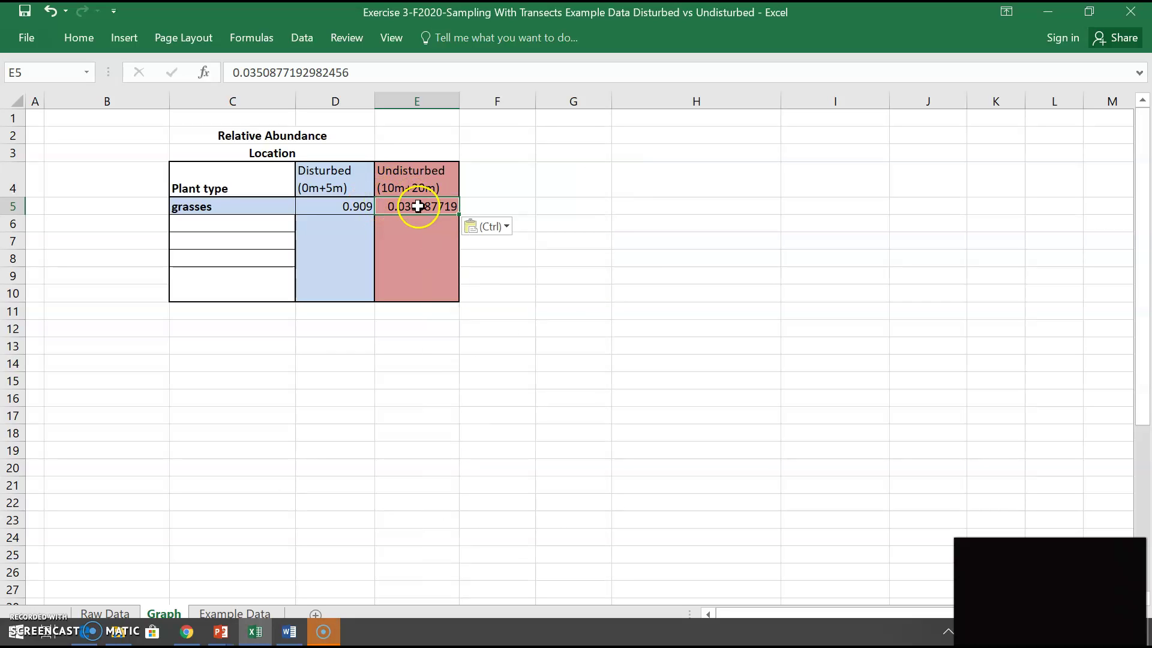
{"action": "left_click", "coordinate": [246, 225]}
{"action": "left_click", "coordinate": [243, 243]}
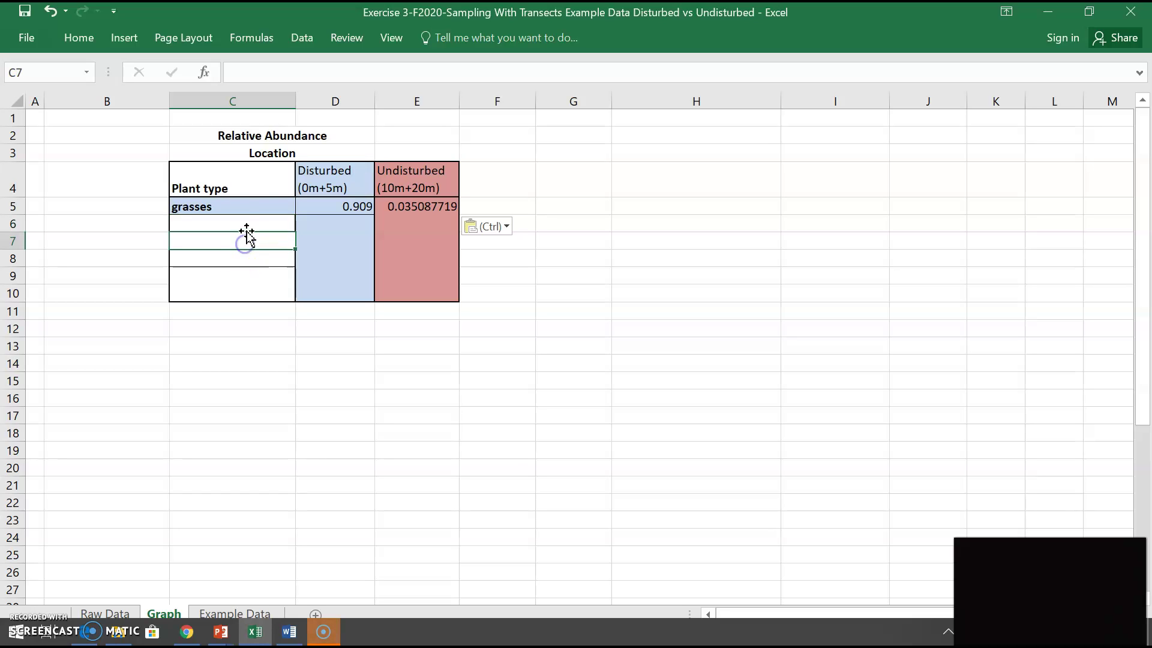
{"action": "left_click", "coordinate": [251, 223]}
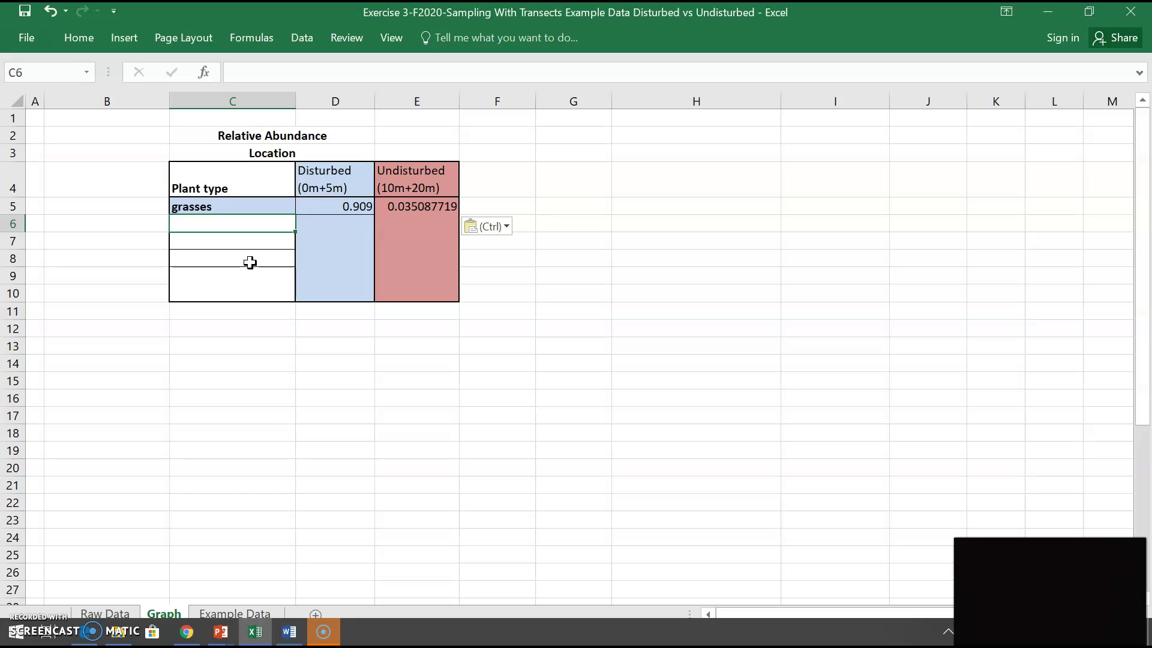
{"action": "left_click", "coordinate": [246, 224]}
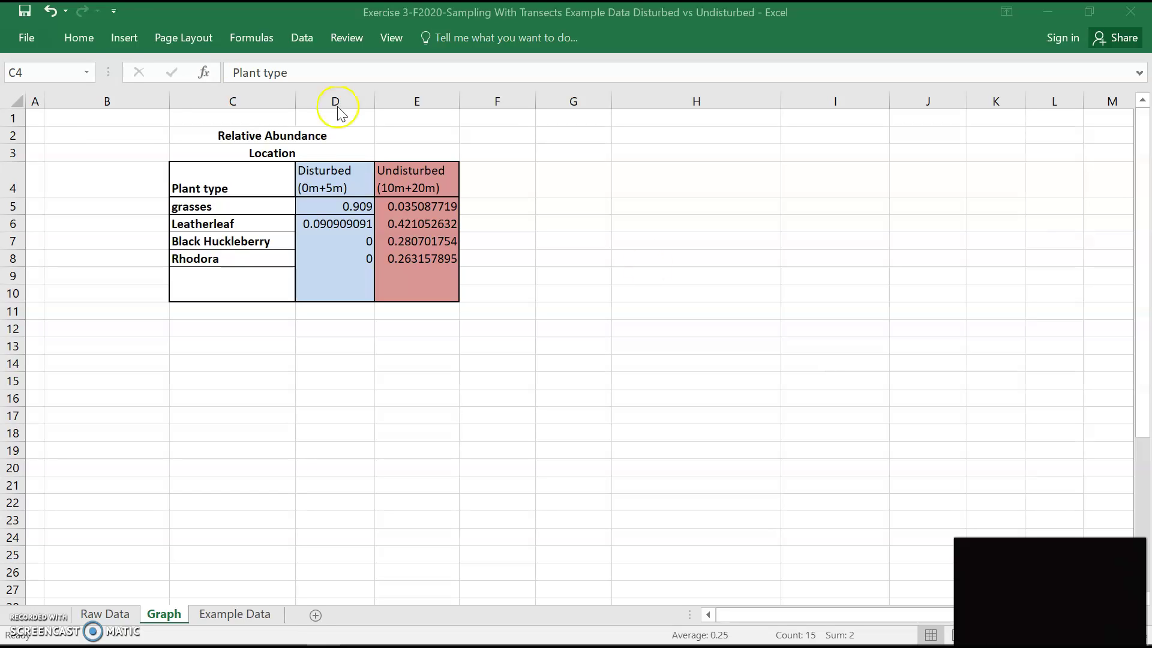
Insert a 2-D clustered column chart from the range D4:E8 and place it beside the relative abundance table.
{"action": "left_click", "coordinate": [296, 173]}
{"action": "left_click", "coordinate": [298, 173]}
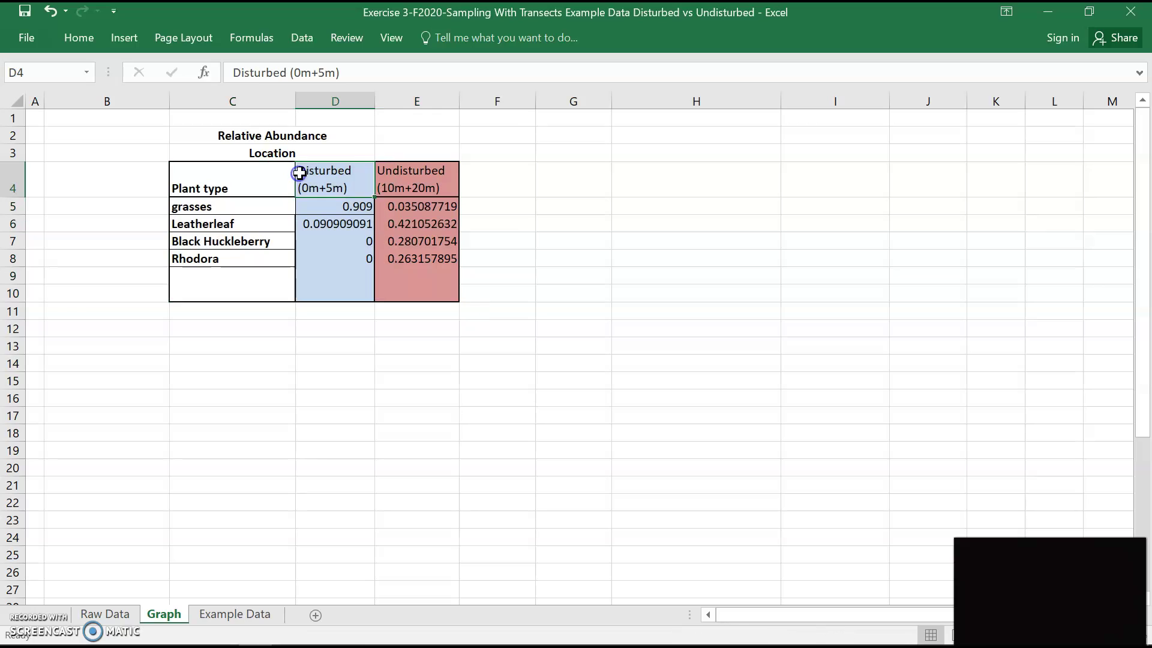
{"action": "left_click_drag", "start_coordinate": [300, 173], "coordinate": [414, 257]}
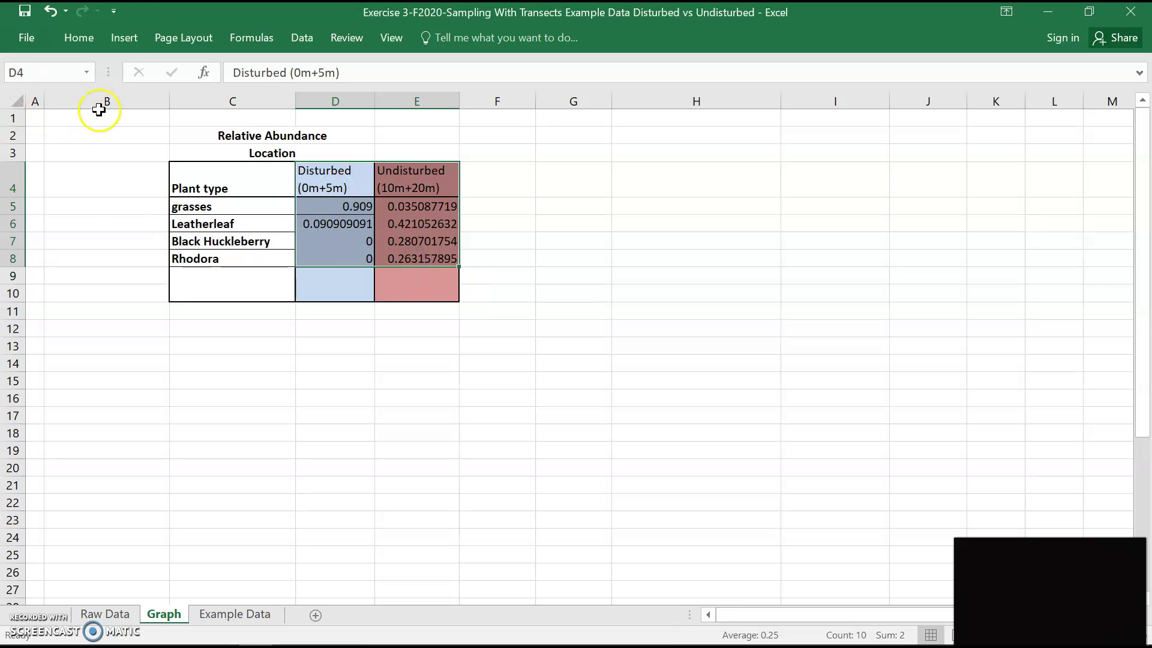
{"action": "left_click", "coordinate": [135, 34]}
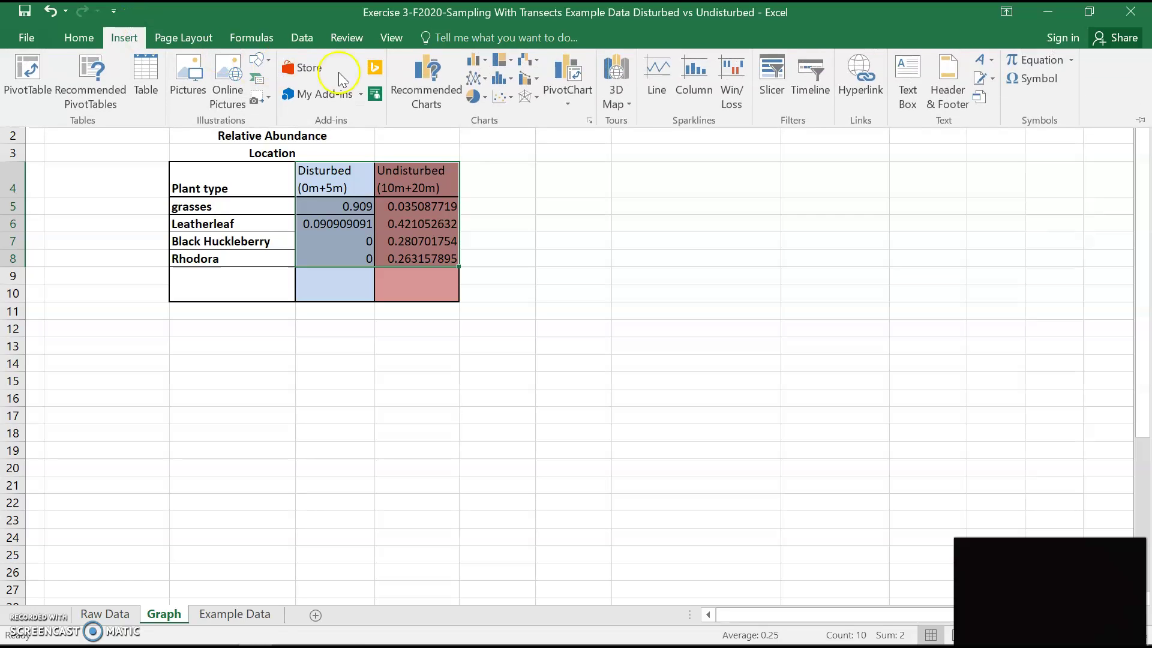
{"action": "left_click", "coordinate": [473, 63]}
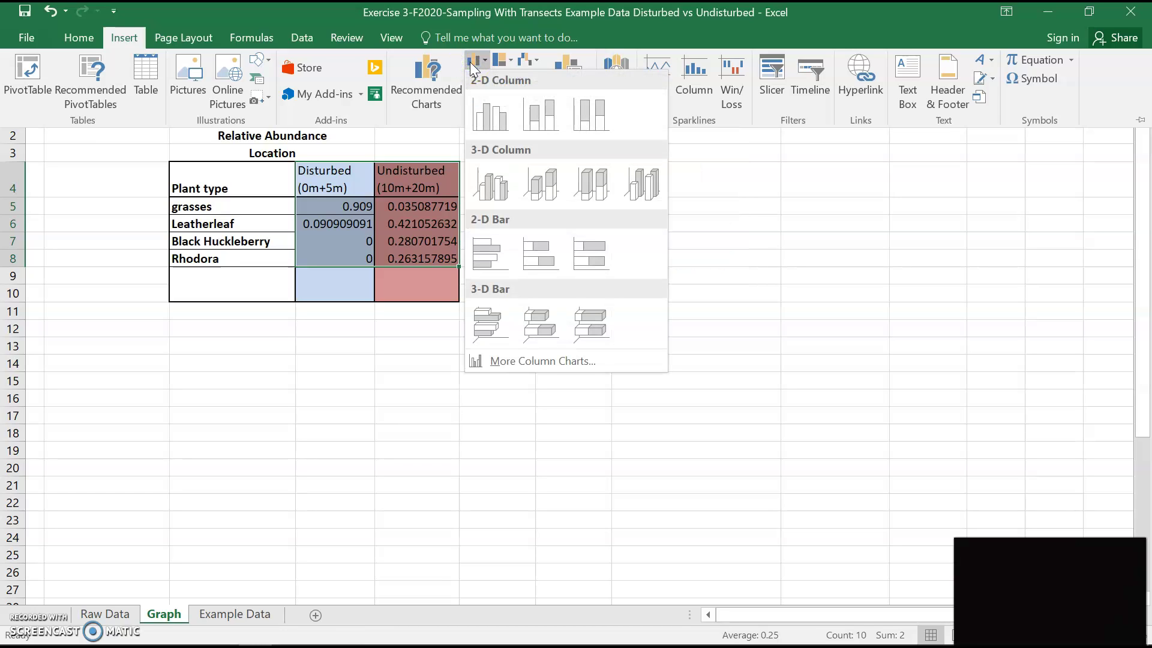
{"action": "left_click", "coordinate": [485, 112]}
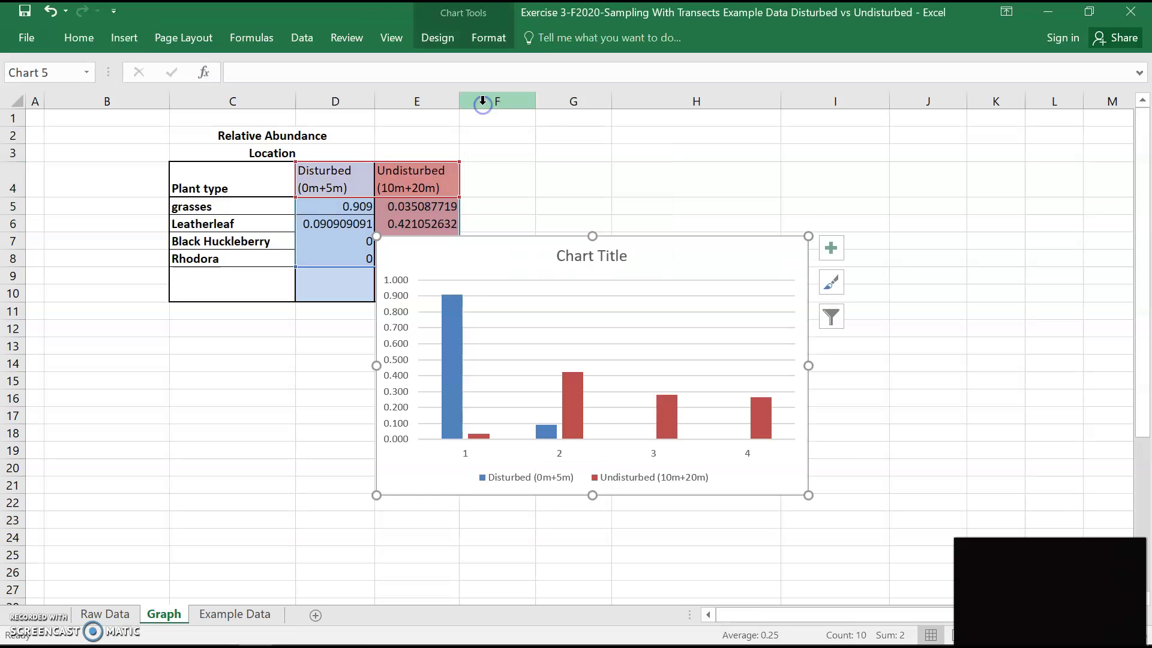
{"action": "mouse_move", "coordinate": [524, 268]}
{"action": "left_mouse_down"}
{"action": "mouse_move", "coordinate": [655, 217]}
{"action": "mouse_move", "coordinate": [644, 162]}
{"action": "mouse_move", "coordinate": [637, 177]}
{"action": "mouse_move", "coordinate": [674, 187]}
{"action": "left_mouse_up"}
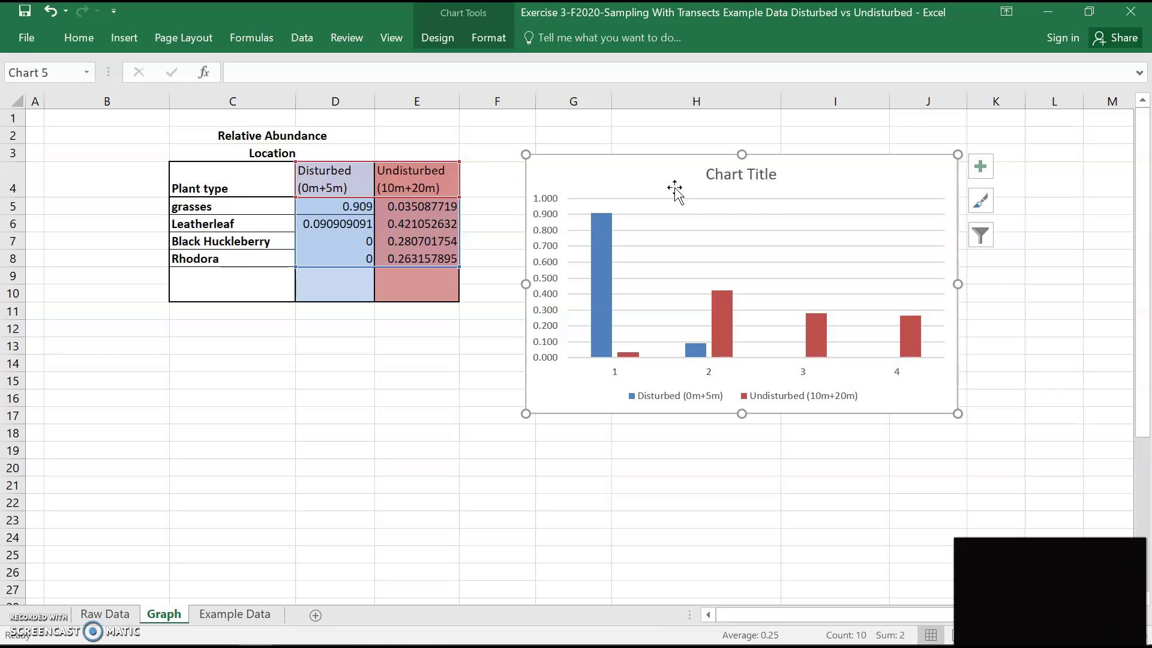
Switch the column chart's Axes element off and back on.
{"action": "left_click", "coordinate": [982, 171]}
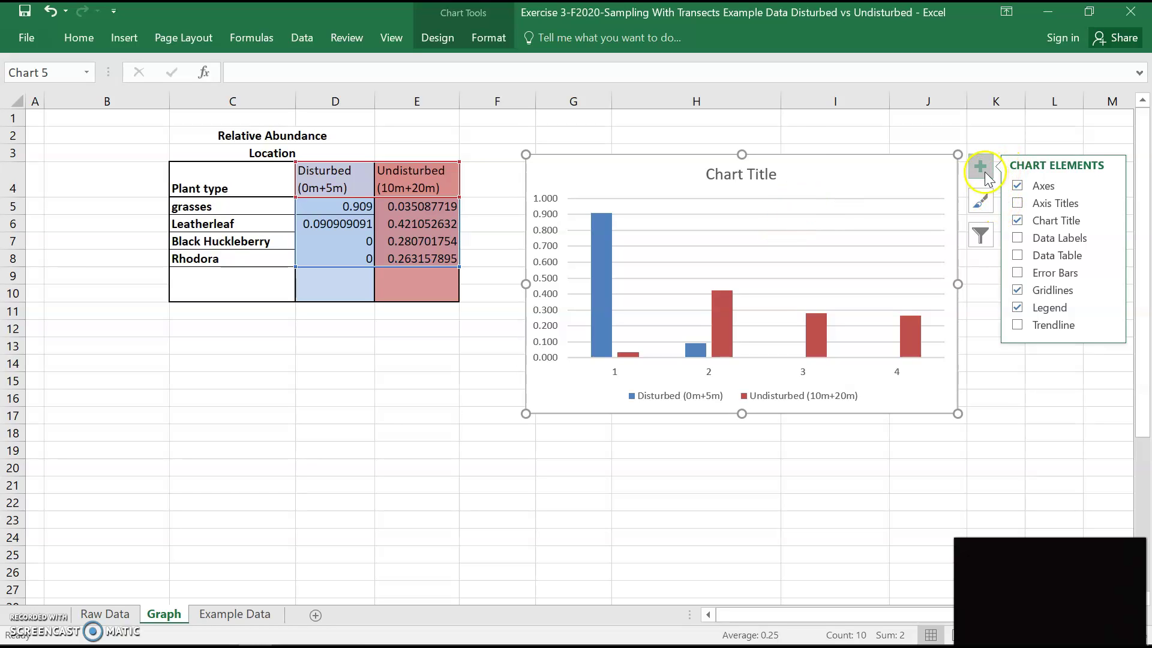
{"action": "left_click", "coordinate": [1017, 186]}
{"action": "left_click", "coordinate": [1017, 186]}
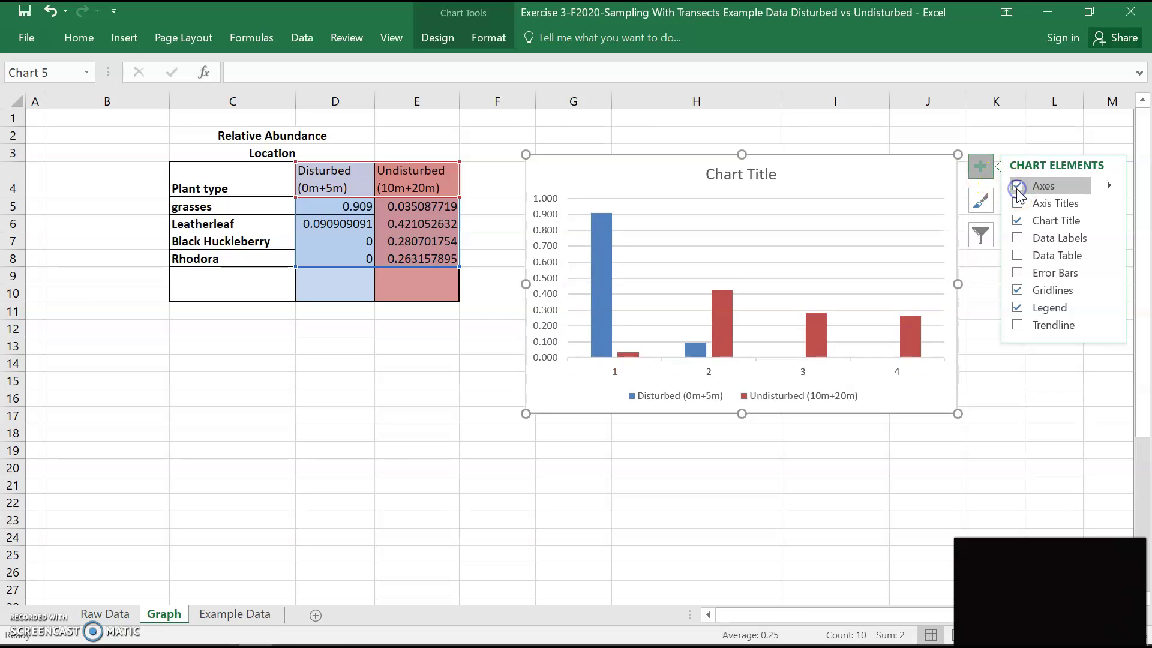
Remove the chart title and the gridlines from the column chart.
{"action": "left_click", "coordinate": [1017, 220]}
{"action": "left_click", "coordinate": [1017, 292]}
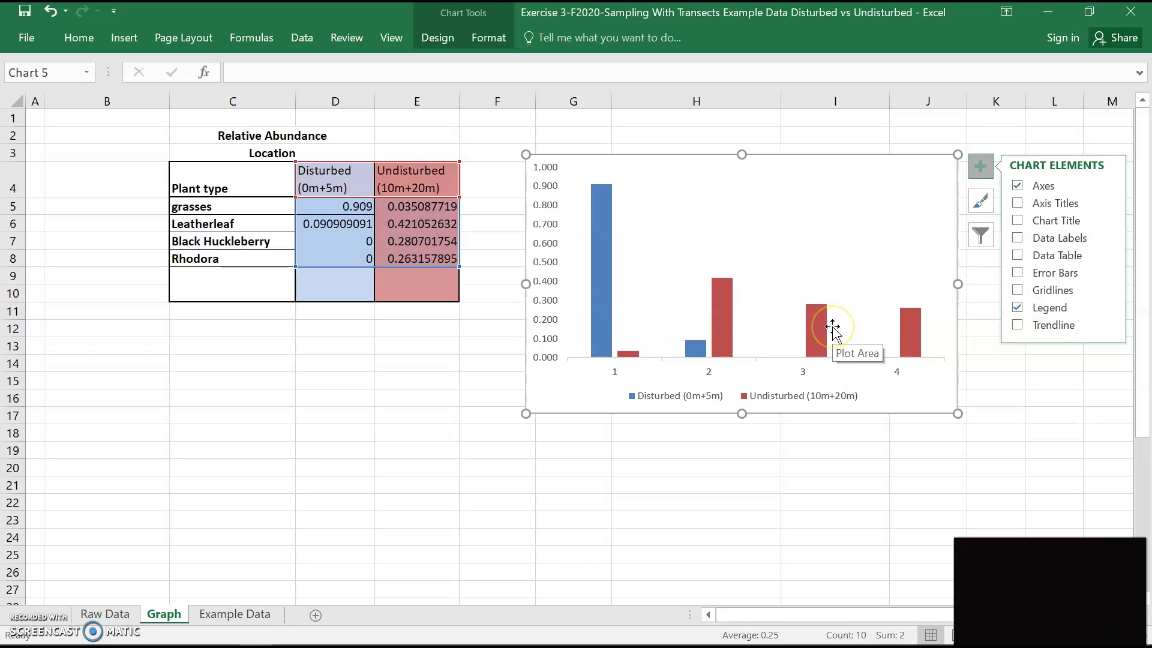
{"action": "left_click", "coordinate": [23, 23]}
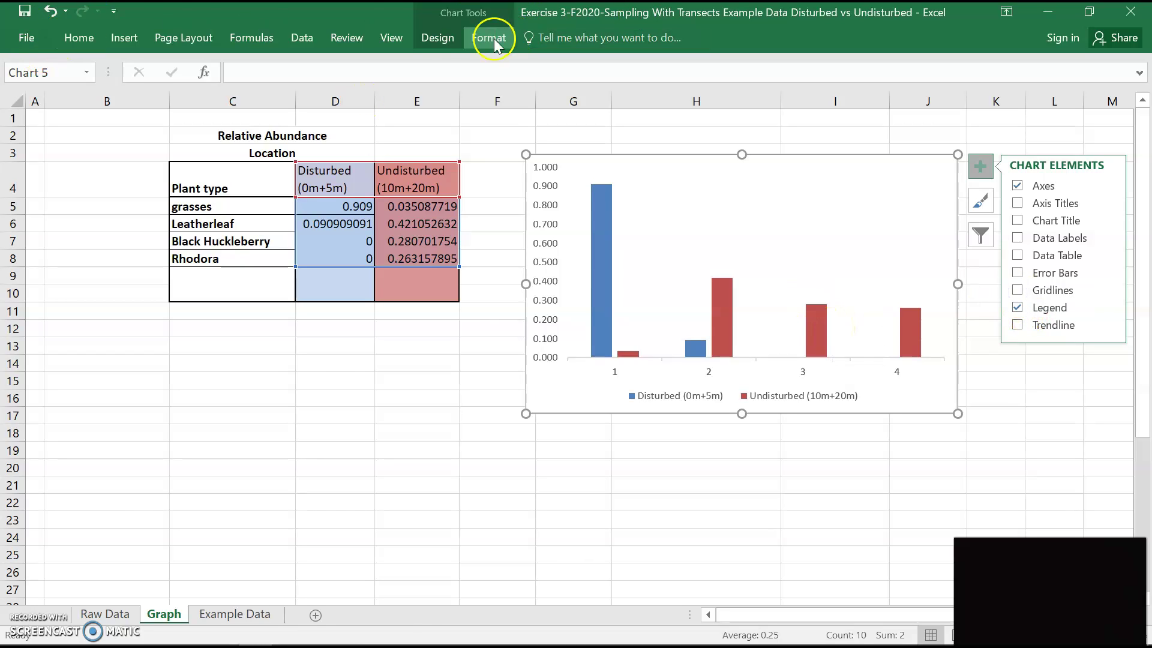
Add a primary horizontal and a primary vertical axis title to the column chart.
{"action": "left_click", "coordinate": [443, 40]}
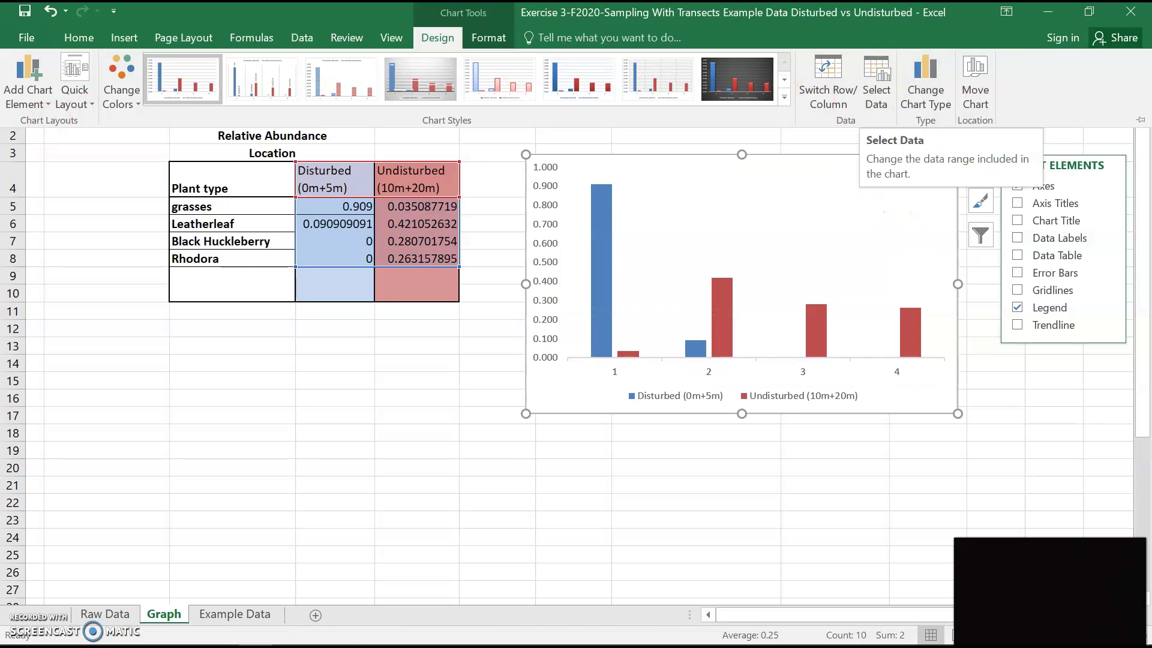
{"action": "left_click", "coordinate": [45, 93]}
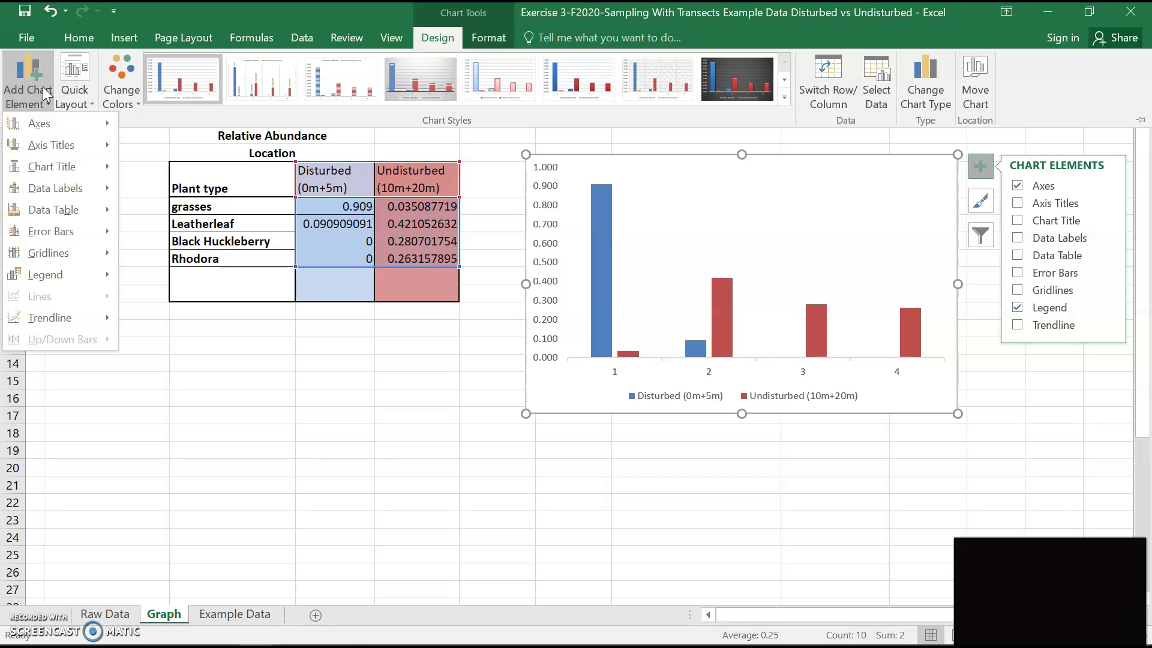
{"action": "mouse_move", "coordinate": [50, 120]}
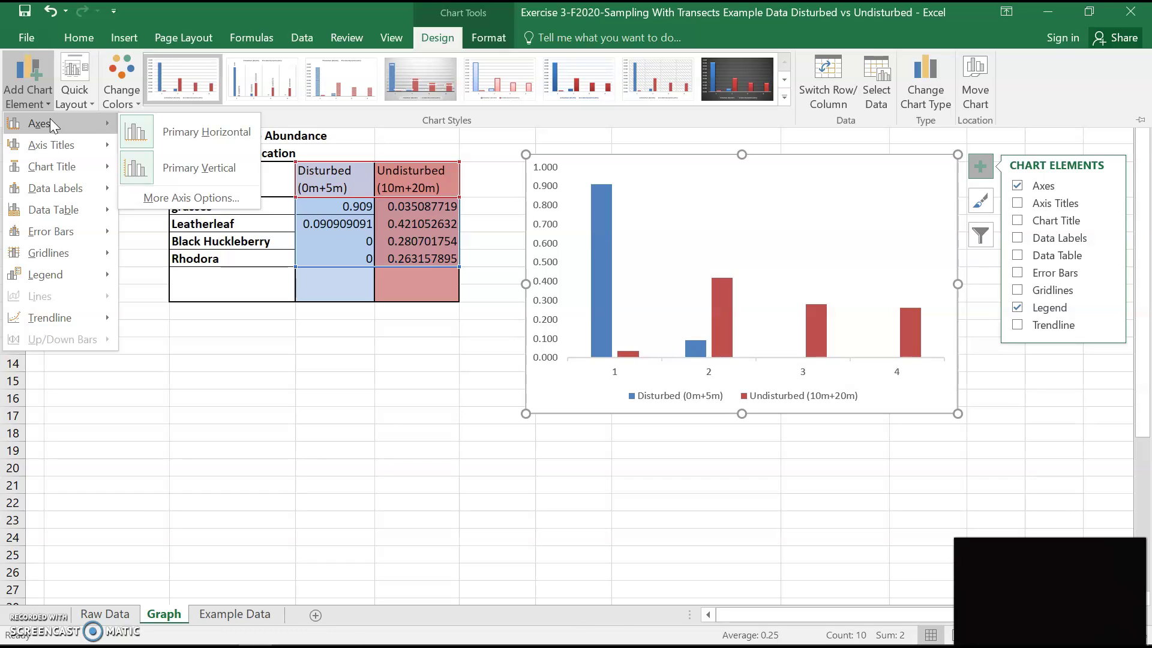
{"action": "mouse_move", "coordinate": [54, 145]}
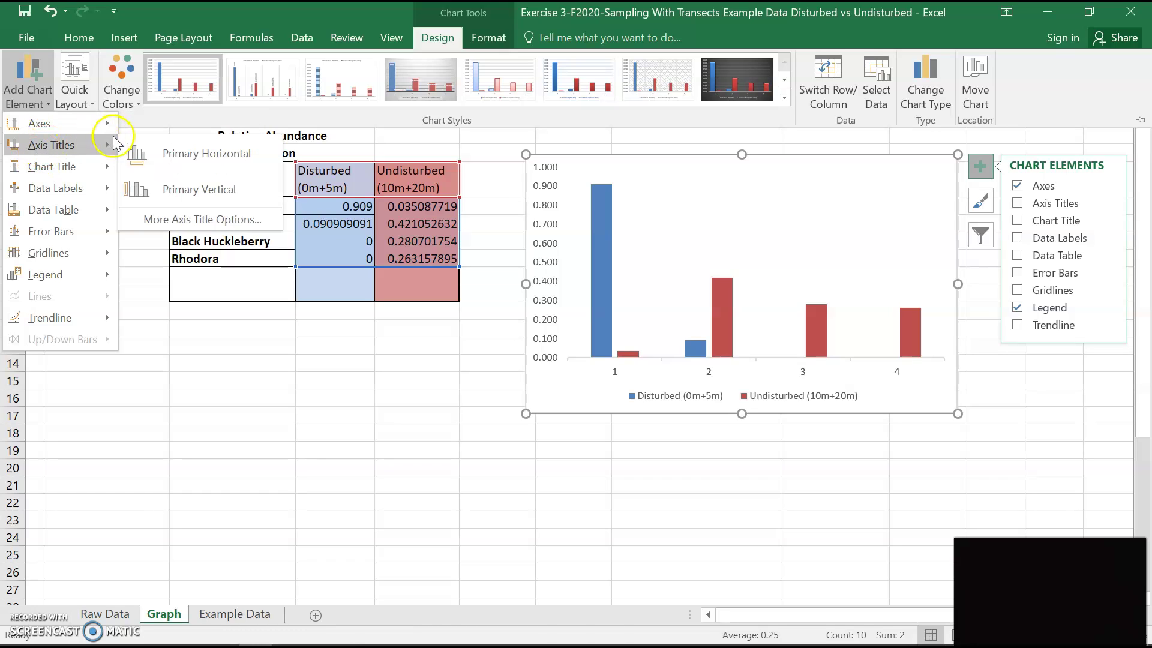
{"action": "left_click", "coordinate": [190, 157]}
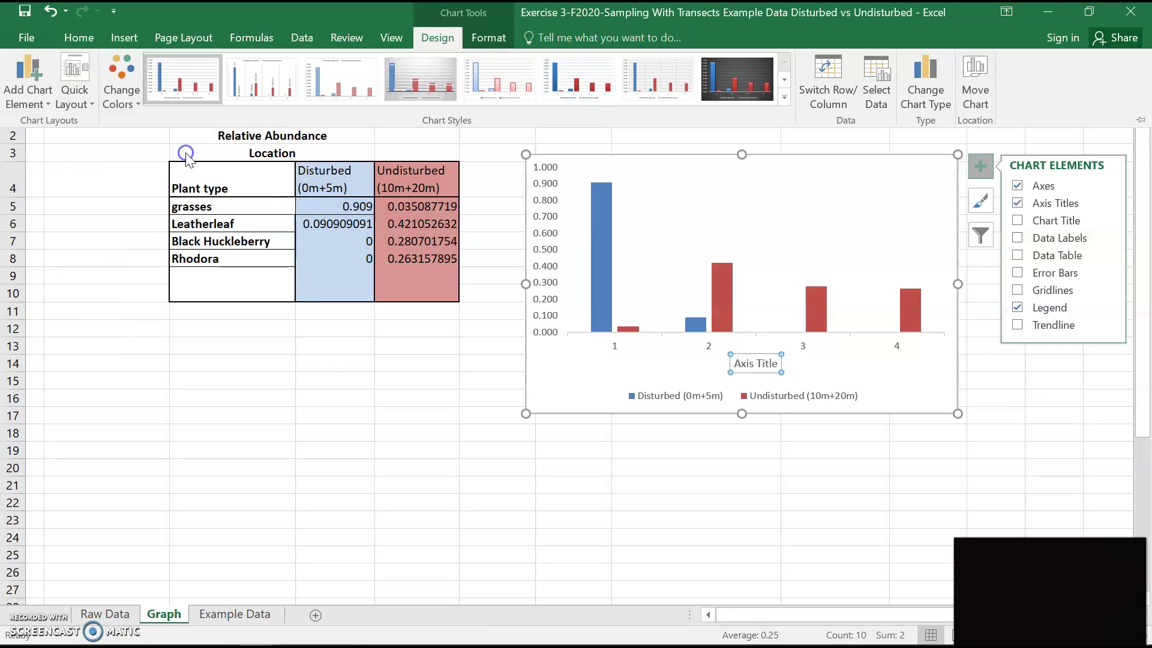
{"action": "left_click", "coordinate": [43, 101]}
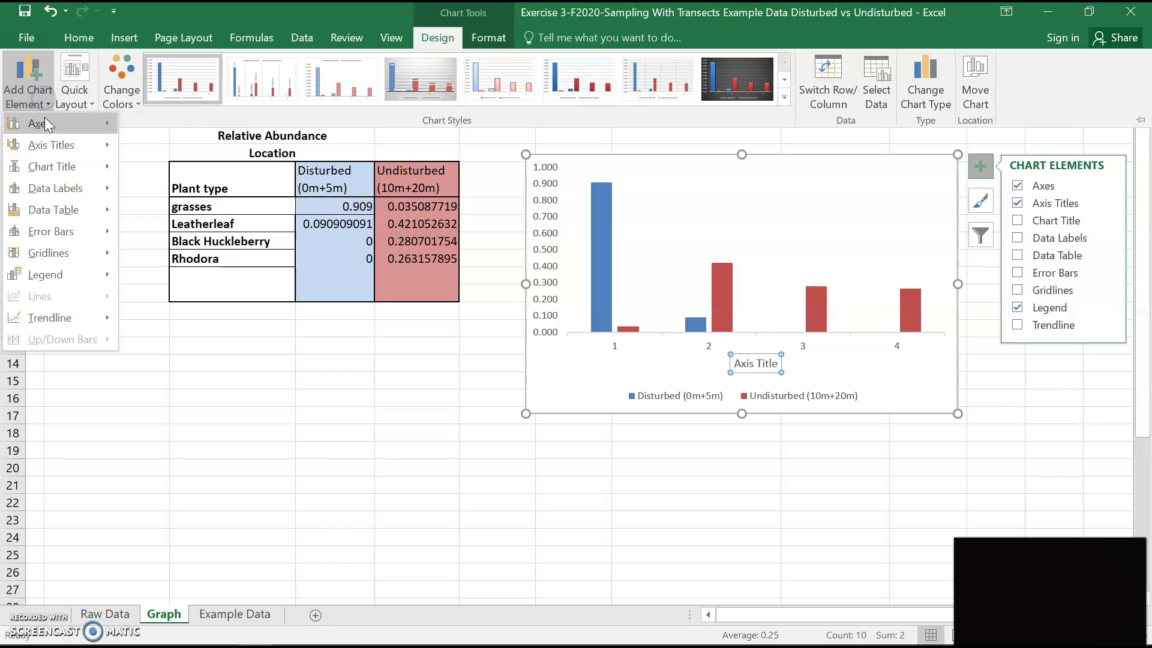
{"action": "mouse_move", "coordinate": [110, 145]}
{"action": "left_click", "coordinate": [198, 192]}
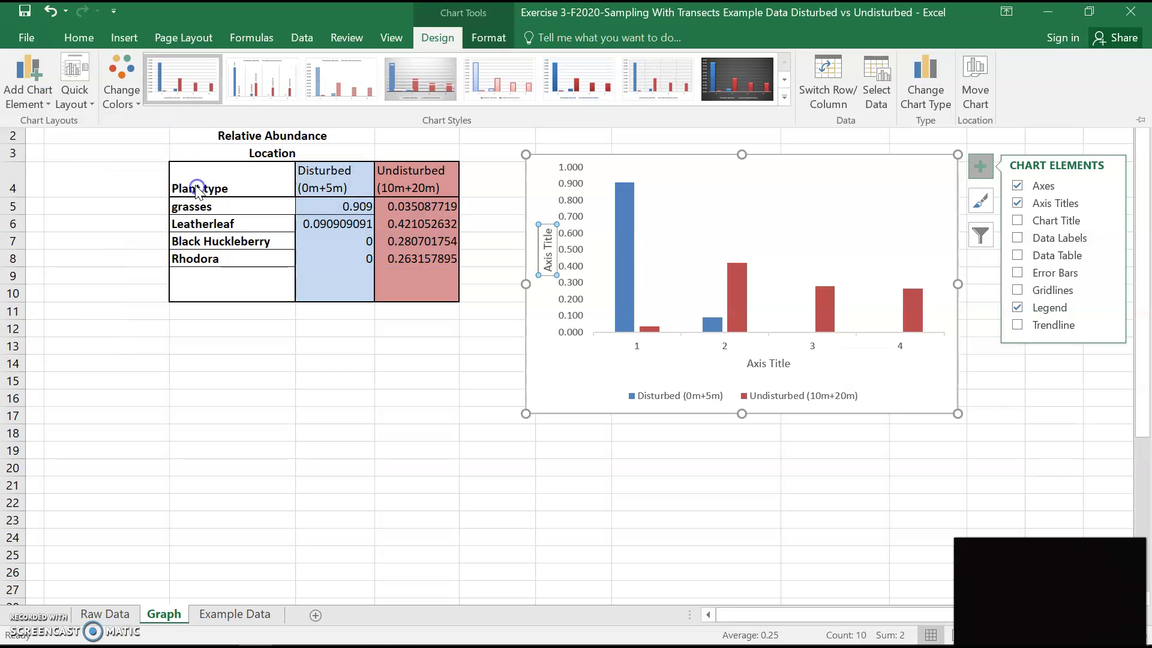
Replace the horizontal axis title's placeholder text with "Plant Type".
{"action": "left_click", "coordinate": [750, 364]}
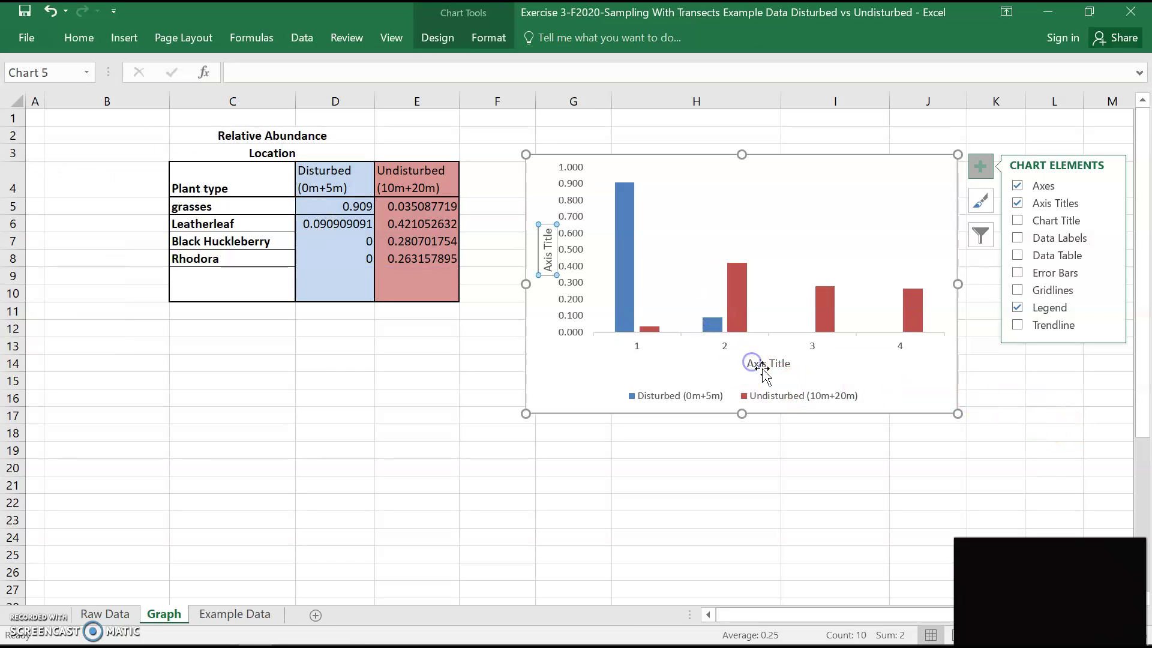
{"action": "left_click", "coordinate": [756, 364]}
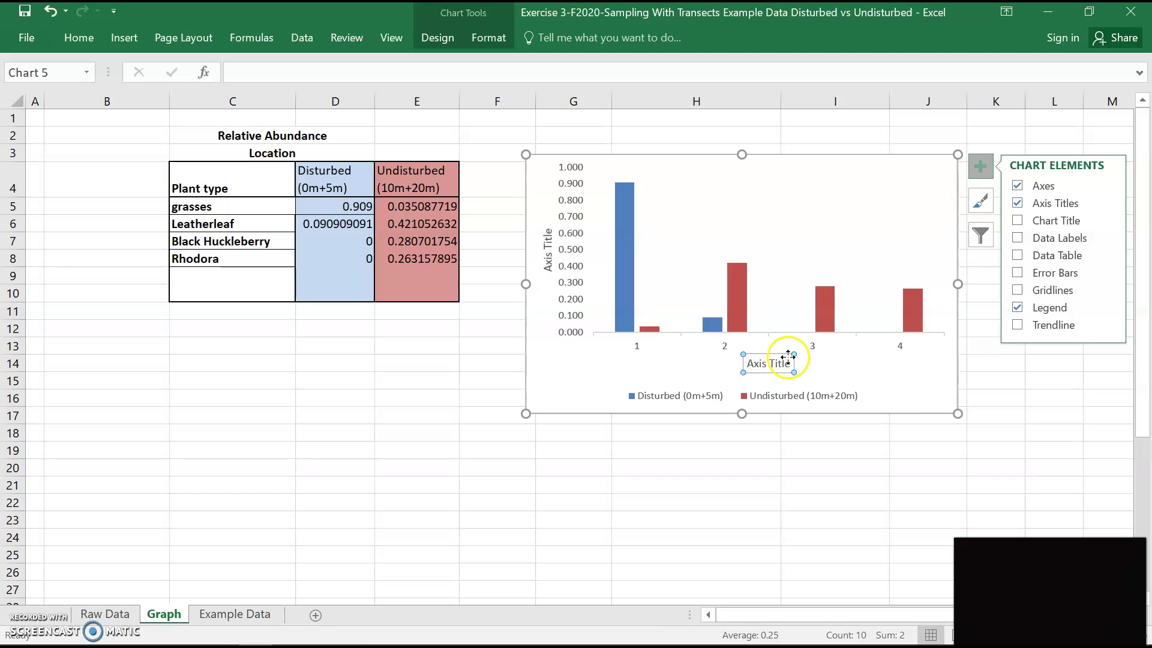
{"action": "double_click", "coordinate": [780, 363]}
{"action": "left_click_drag", "start_coordinate": [764, 368], "coordinate": [752, 367]}
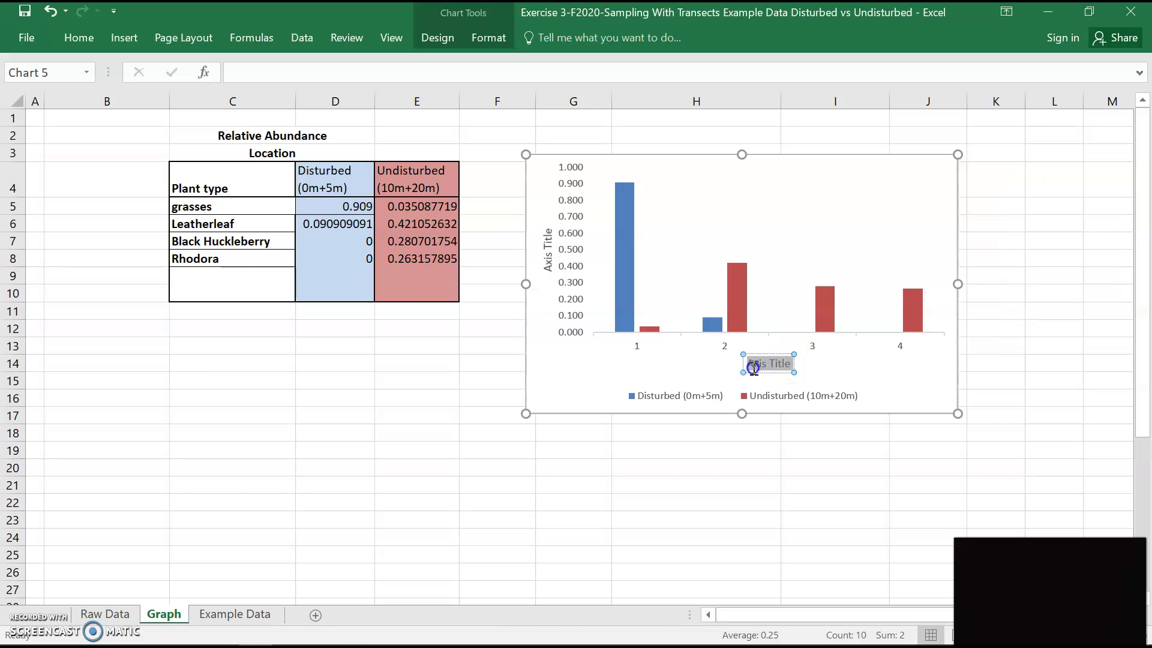
{"action": "type", "text": "P"}
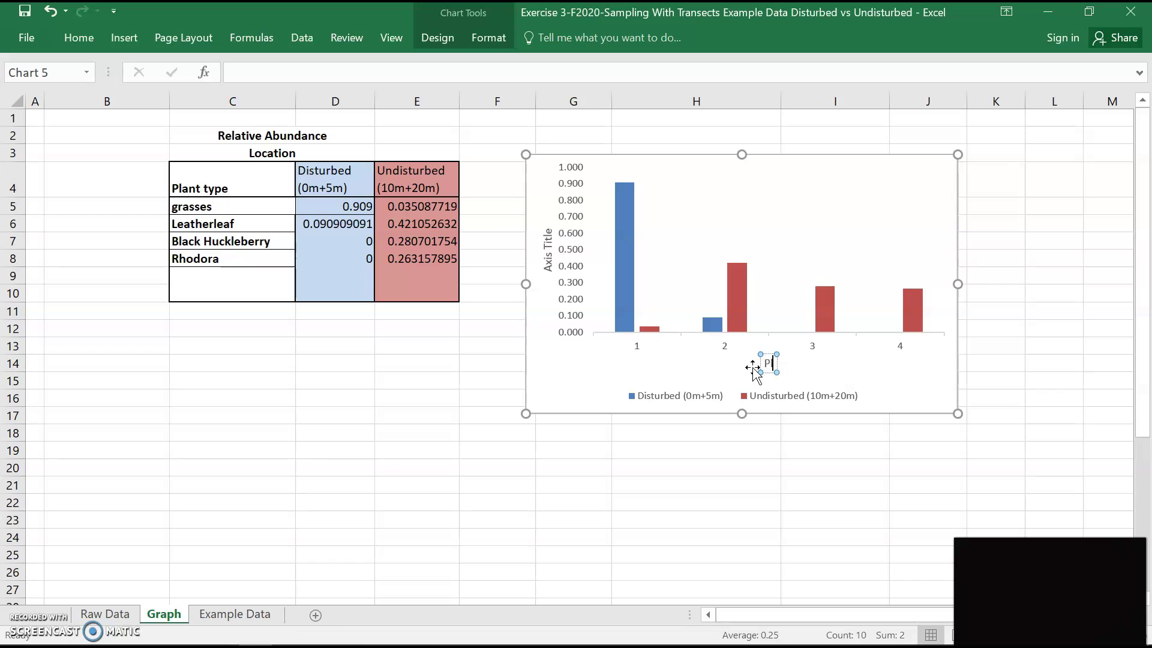
{"action": "type", "text": "lant Type"}
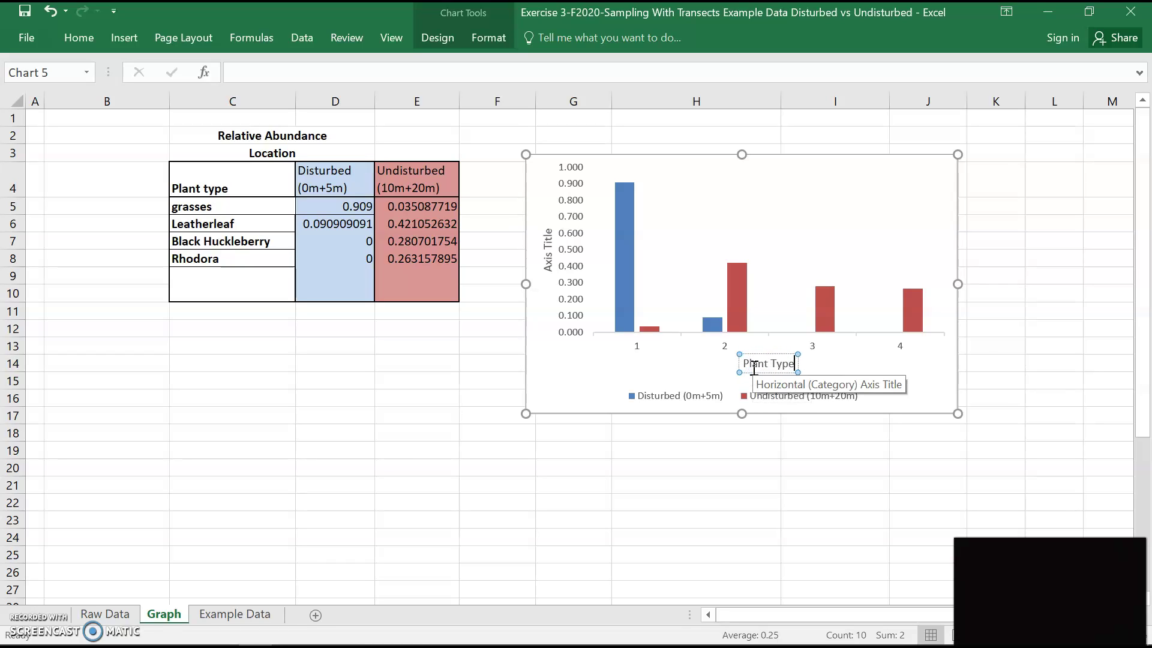
Replace the vertical axis title's placeholder text with "Relative Abundance".
{"action": "left_click", "coordinate": [546, 246]}
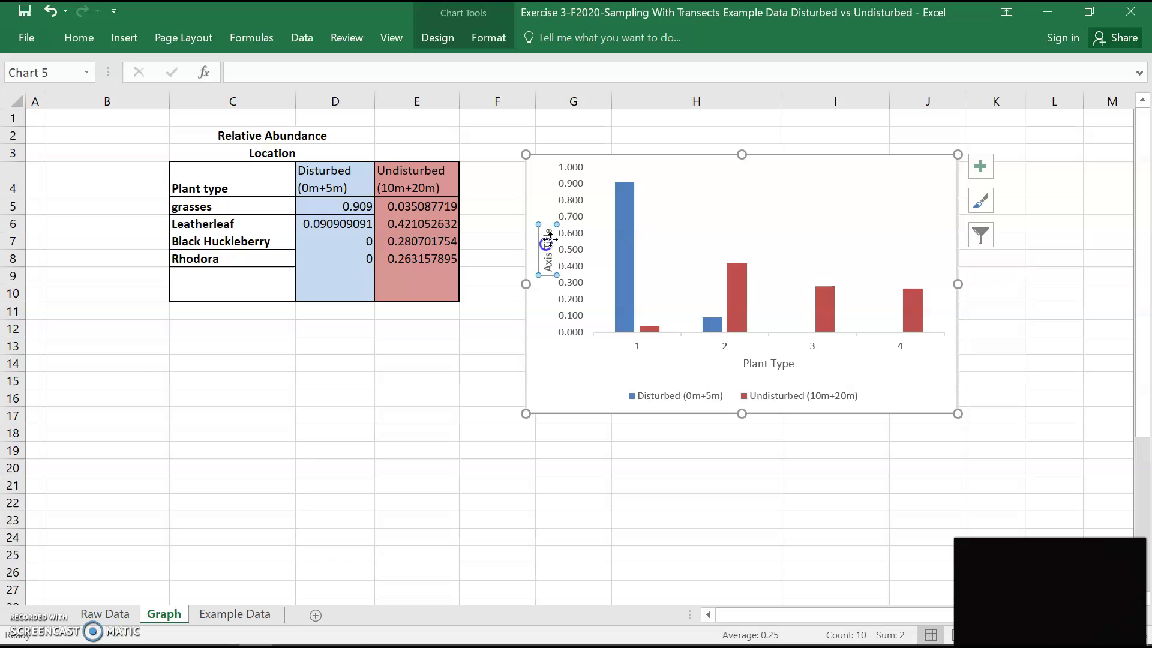
{"action": "left_click", "coordinate": [547, 270]}
{"action": "left_click", "coordinate": [548, 270]}
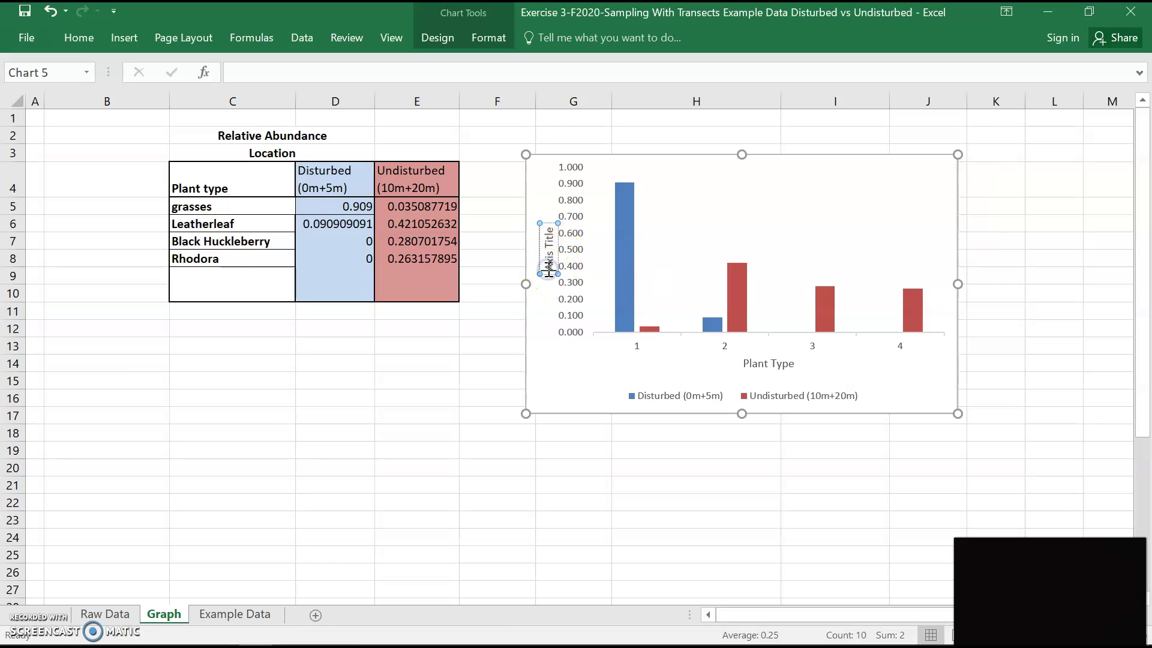
{"action": "left_click", "coordinate": [549, 225]}
{"action": "left_click", "coordinate": [551, 231]}
{"action": "key", "text": "BackSpace"}
{"action": "key", "text": "BackSpace"}
{"action": "key", "text": "BackSpace"}
{"action": "key", "text": "BackSpace"}
{"action": "key", "text": "BackSpace"}
{"action": "key", "text": "BackSpace"}
{"action": "key", "text": "BackSpace"}
{"action": "key", "text": "BackSpace"}
{"action": "key", "text": "BackSpace"}
{"action": "key", "text": "BackSpace"}
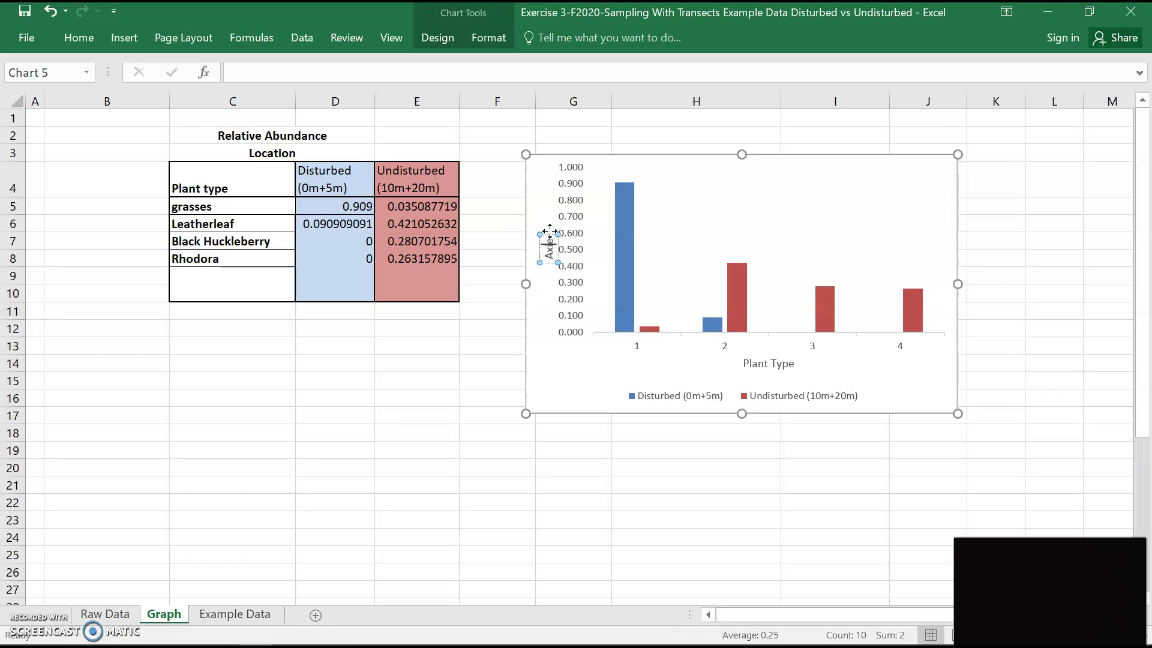
{"action": "type", "text": "Relative A"}
{"action": "type", "text": "bundanc"}
{"action": "type", "text": "nc"}
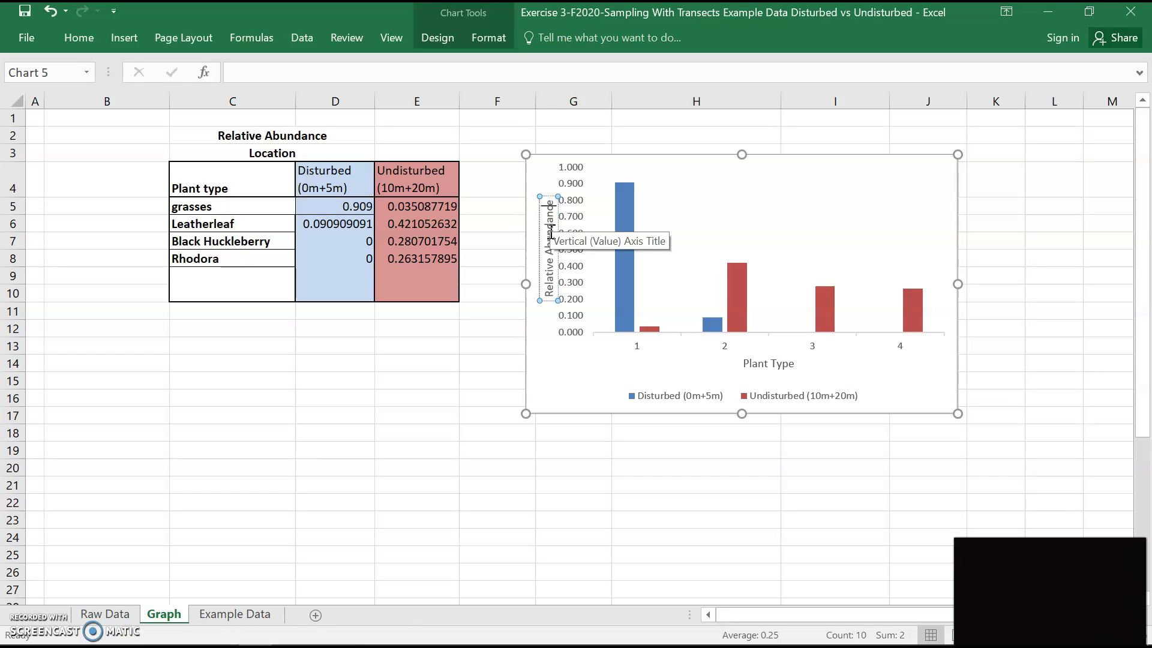
{"action": "left_click", "coordinate": [744, 363]}
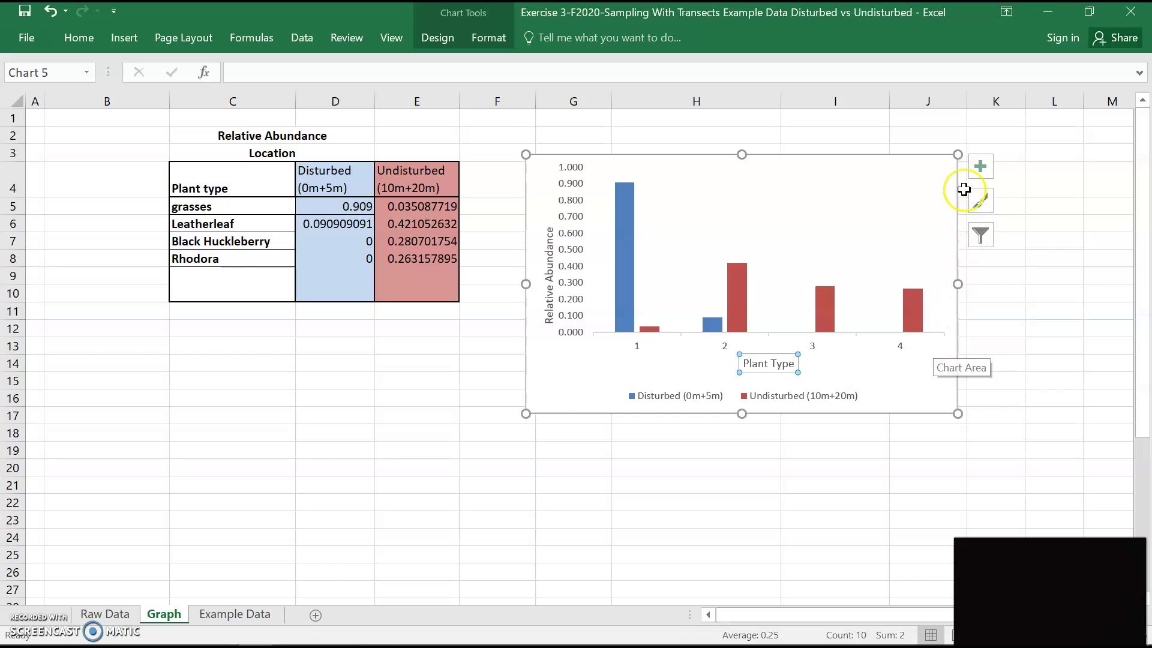
{"action": "left_click", "coordinate": [983, 168]}
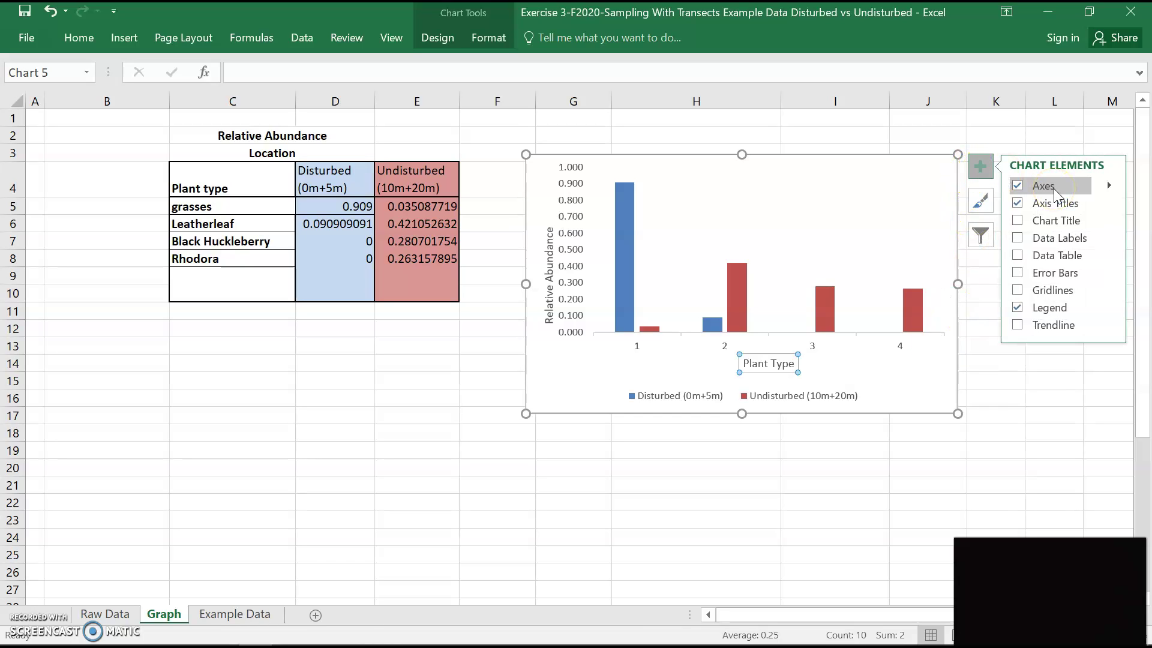
{"action": "left_click", "coordinate": [1108, 205]}
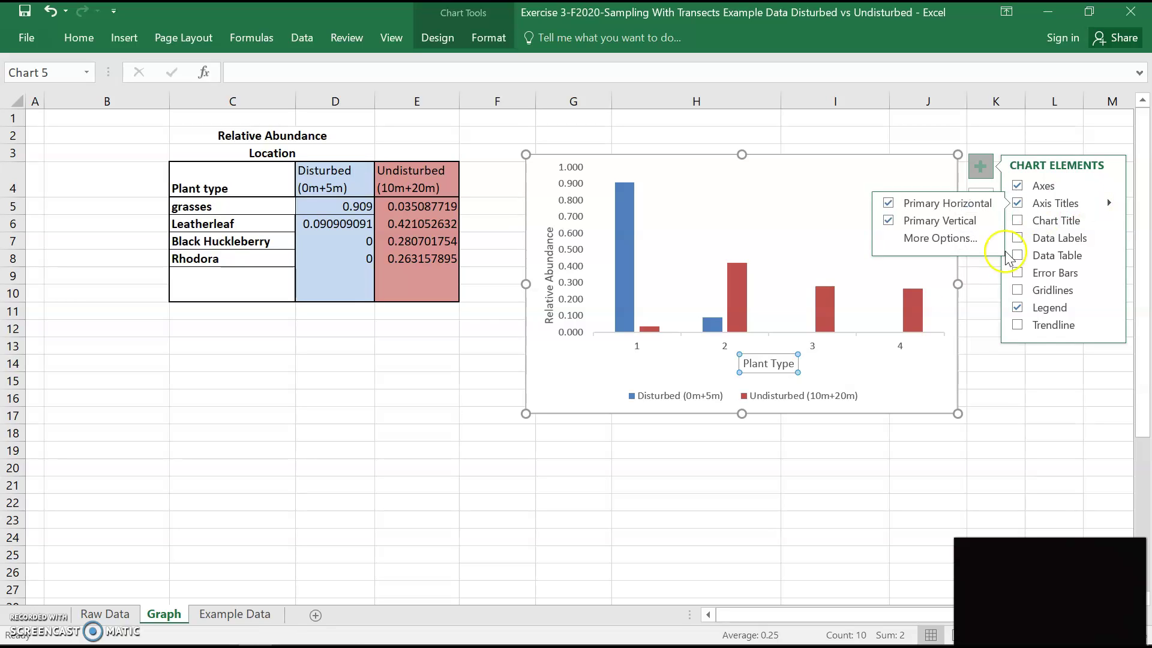
{"action": "left_click", "coordinate": [566, 363]}
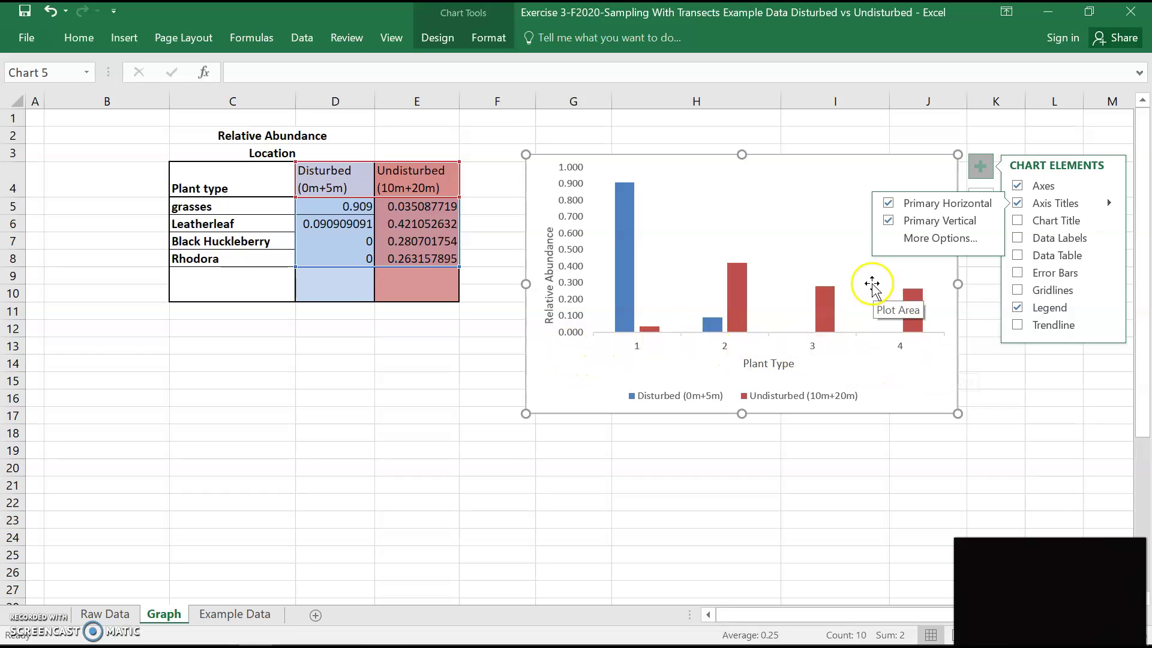
{"action": "right_click", "coordinate": [817, 246]}
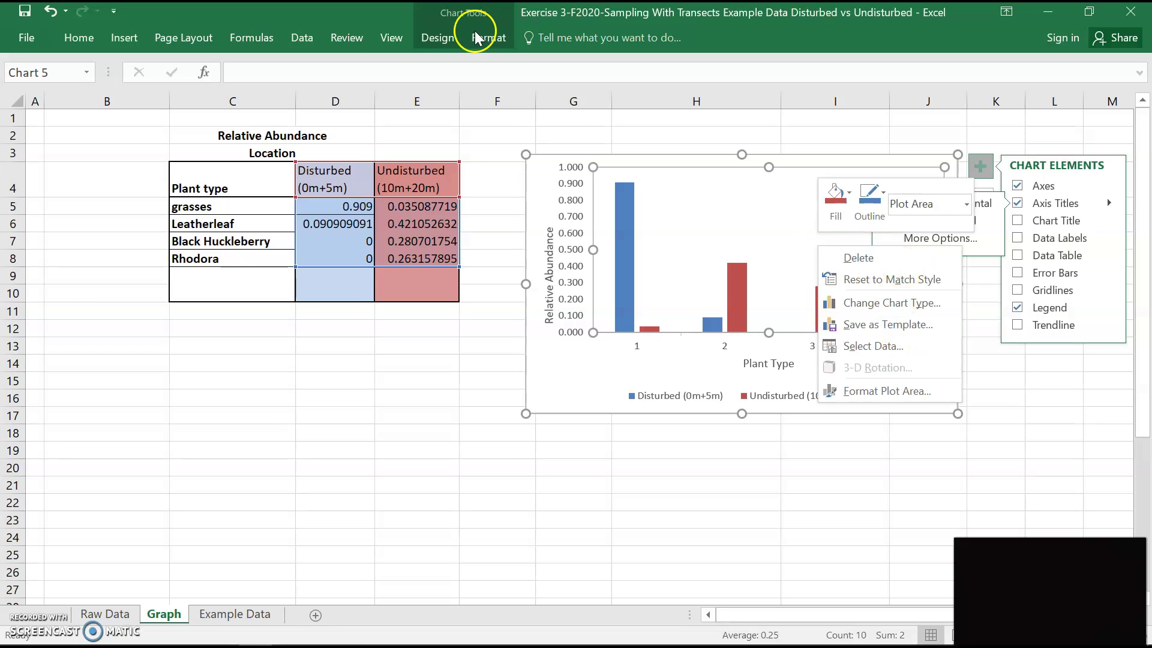
Set the chart's horizontal category axis labels to the plant names in C5:C8 of the Graph sheet.
{"action": "left_click", "coordinate": [436, 39]}
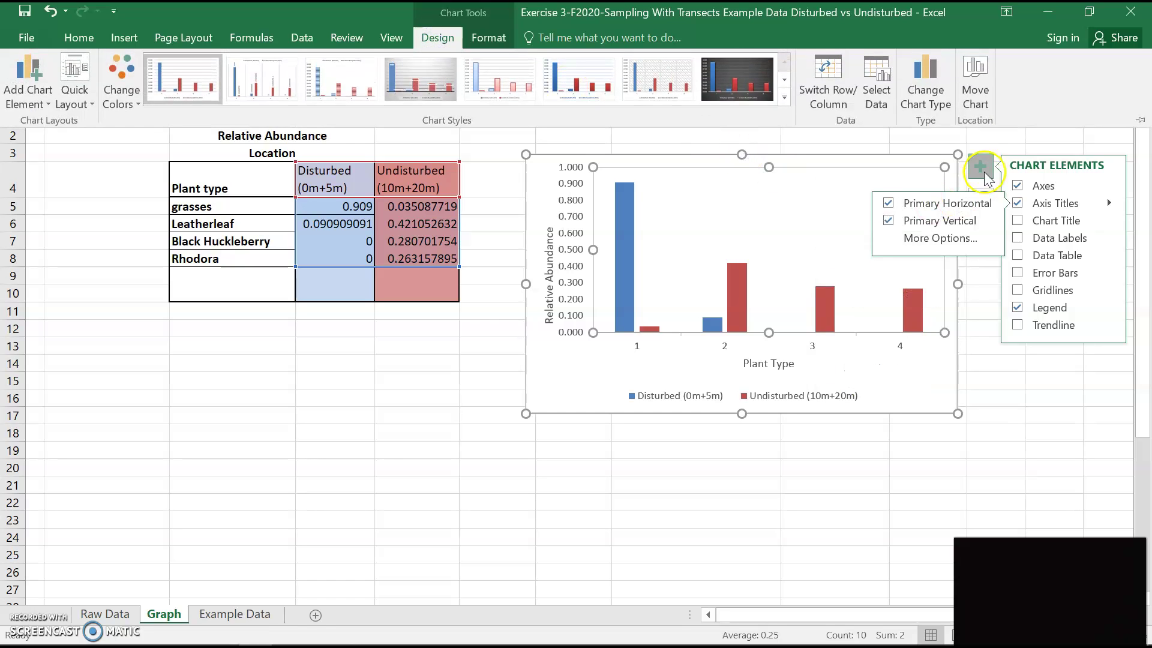
{"action": "left_click", "coordinate": [887, 103]}
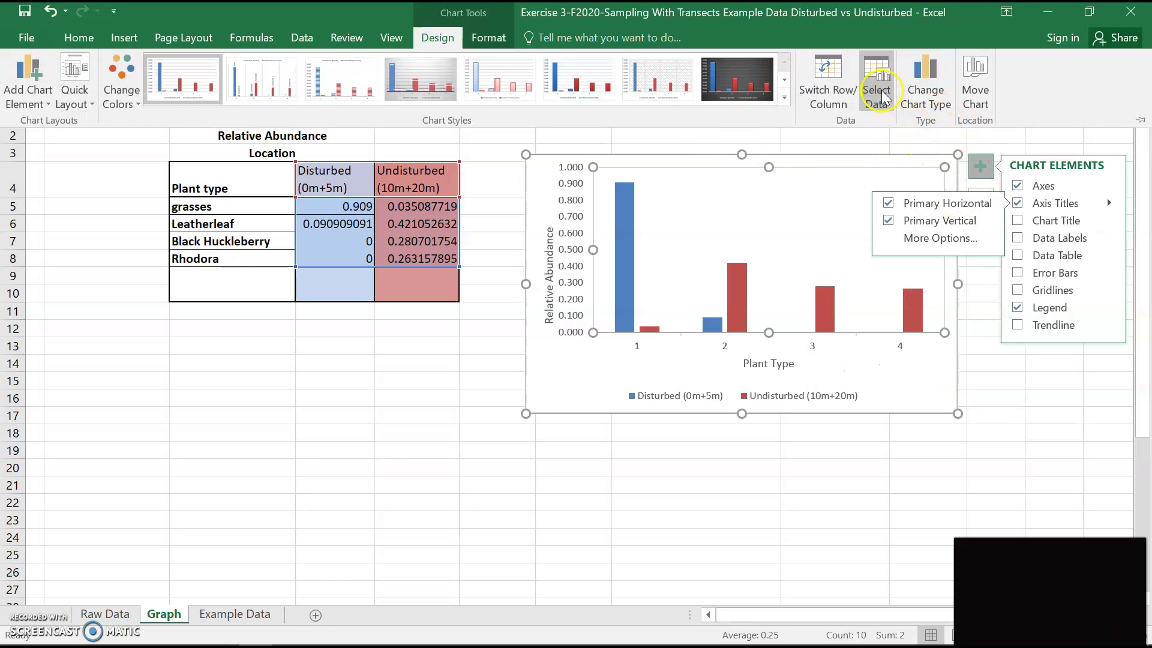
{"action": "left_click", "coordinate": [880, 94]}
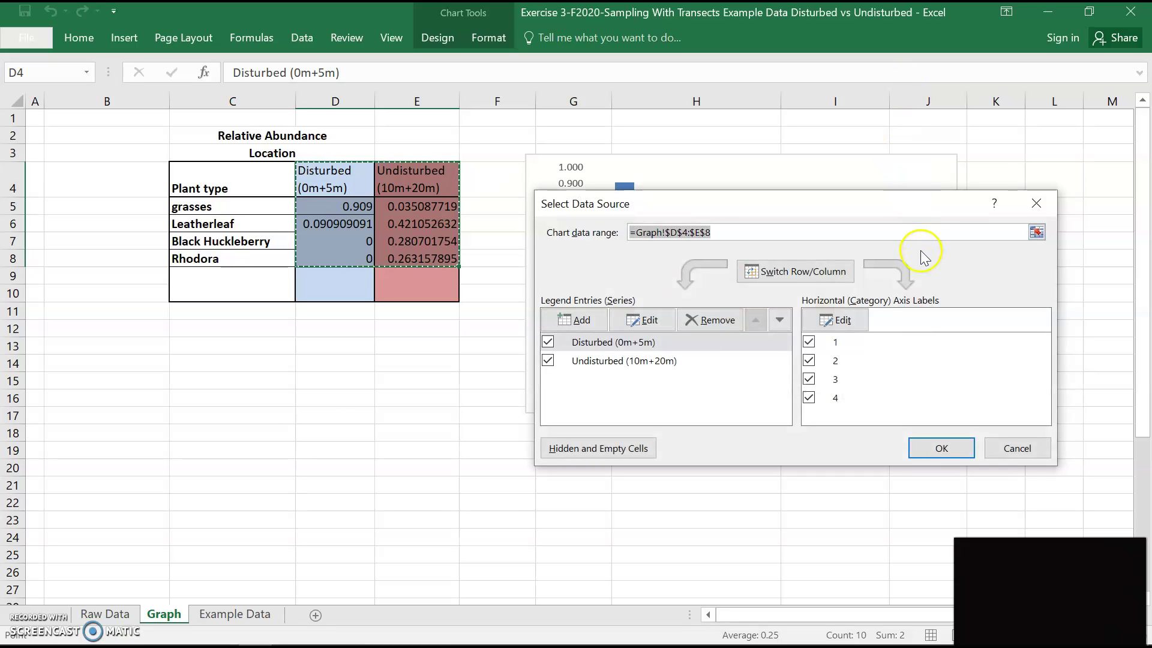
{"action": "left_click", "coordinate": [900, 290]}
{"action": "left_click", "coordinate": [842, 320]}
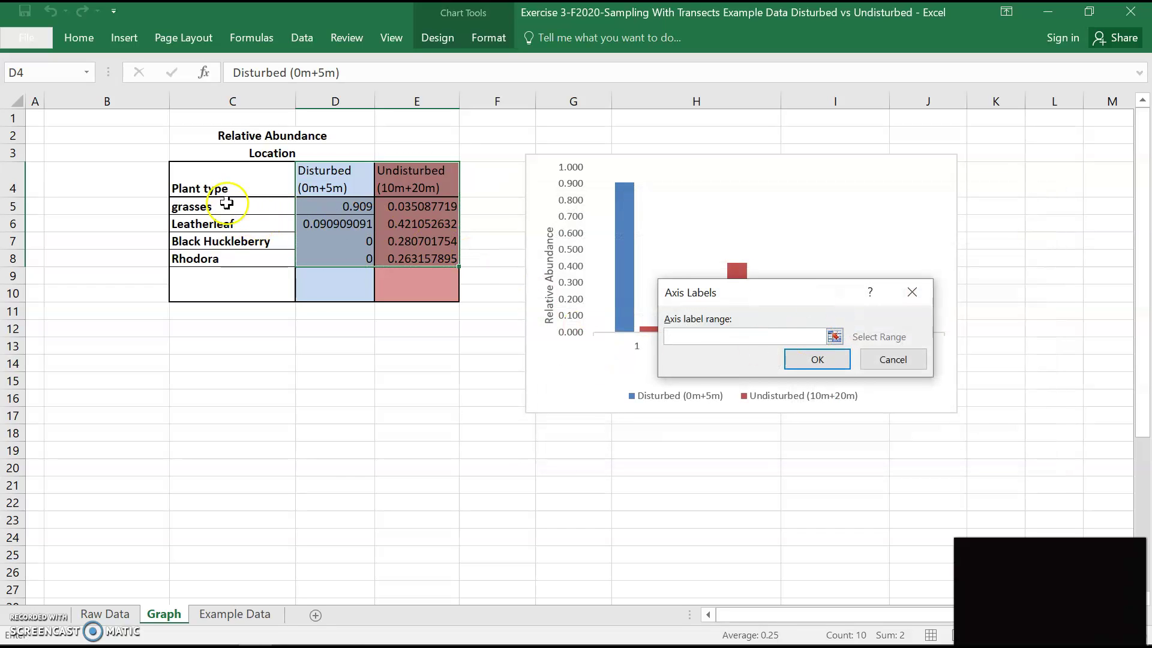
{"action": "left_click_drag", "start_coordinate": [223, 206], "coordinate": [226, 258]}
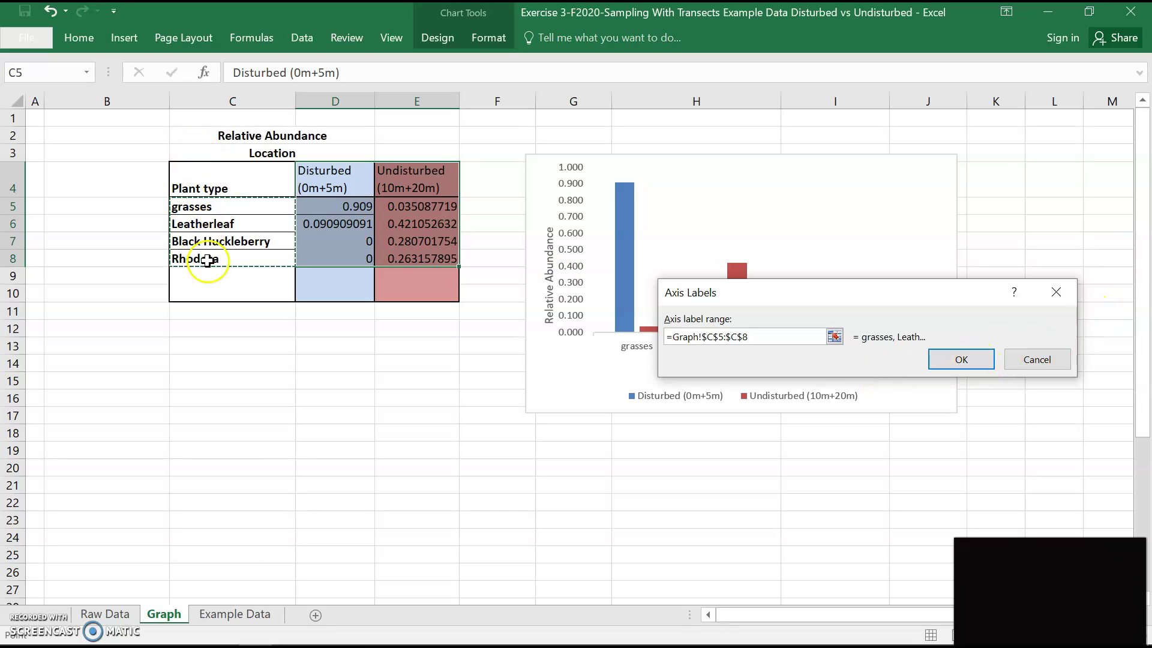
{"action": "left_click", "coordinate": [949, 360]}
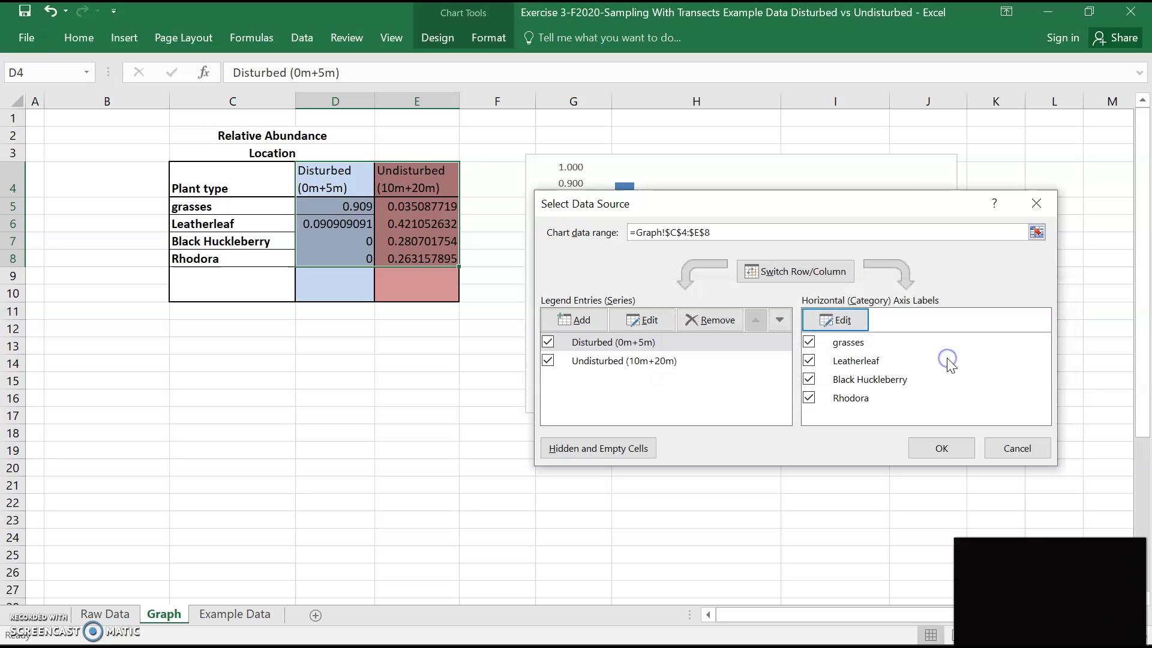
{"action": "left_click", "coordinate": [955, 449]}
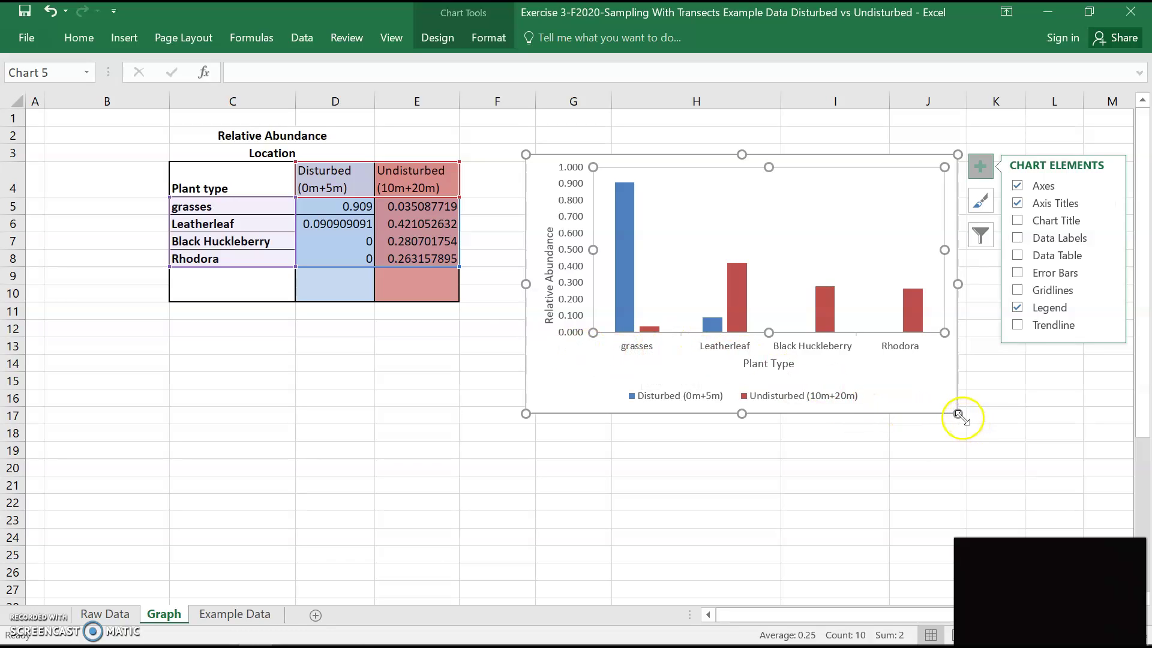
Enlarge the chart from its lower corner so it extends to about row 20 and the end of column K.
{"action": "left_click_drag", "start_coordinate": [959, 414], "coordinate": [1028, 465]}
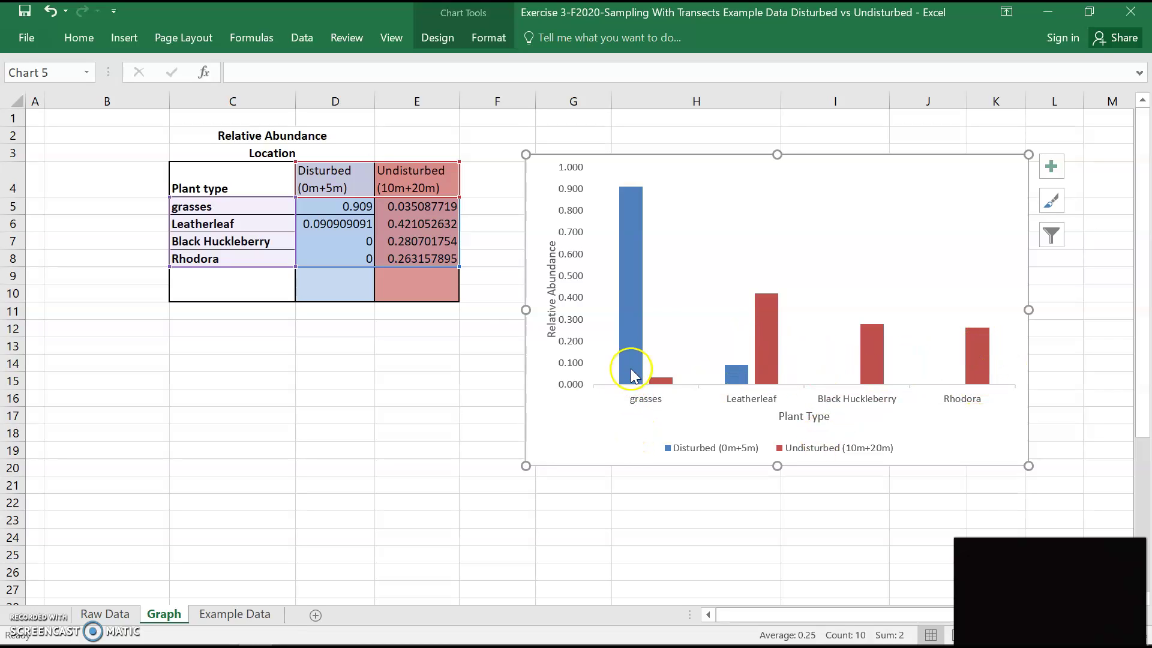
{"action": "mouse_move", "coordinate": [638, 210]}
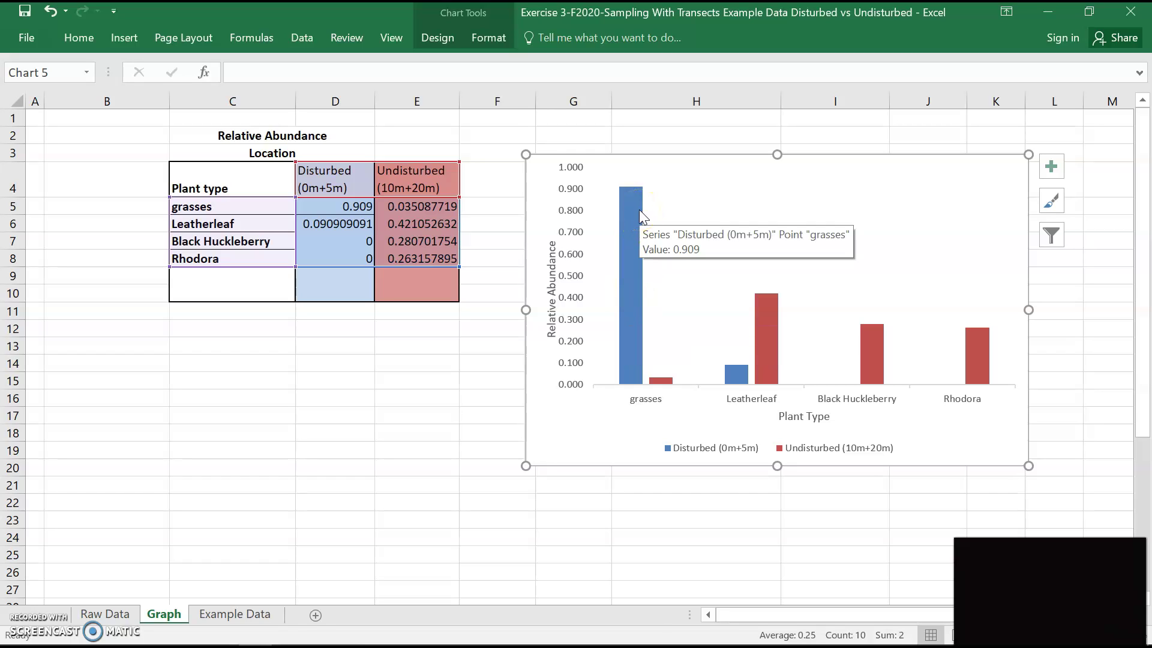